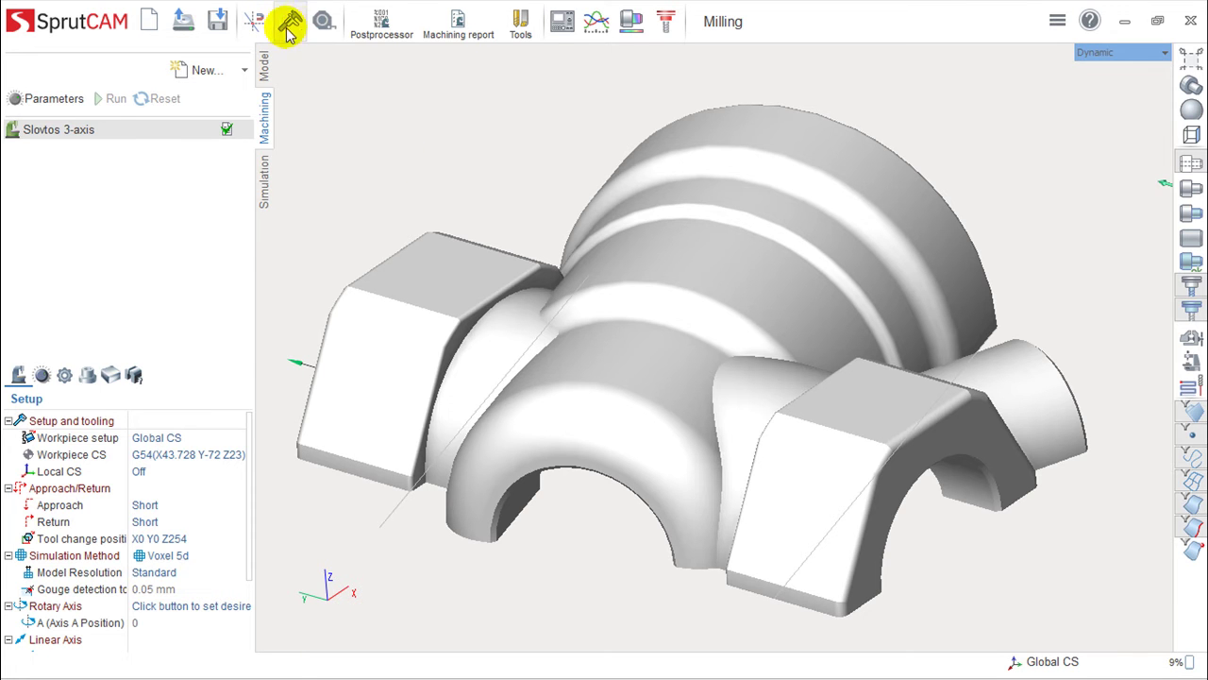
Turn on geometry measuring, move its panel lower, and preview each measuring target and the tolerance setting.
click(290, 22)
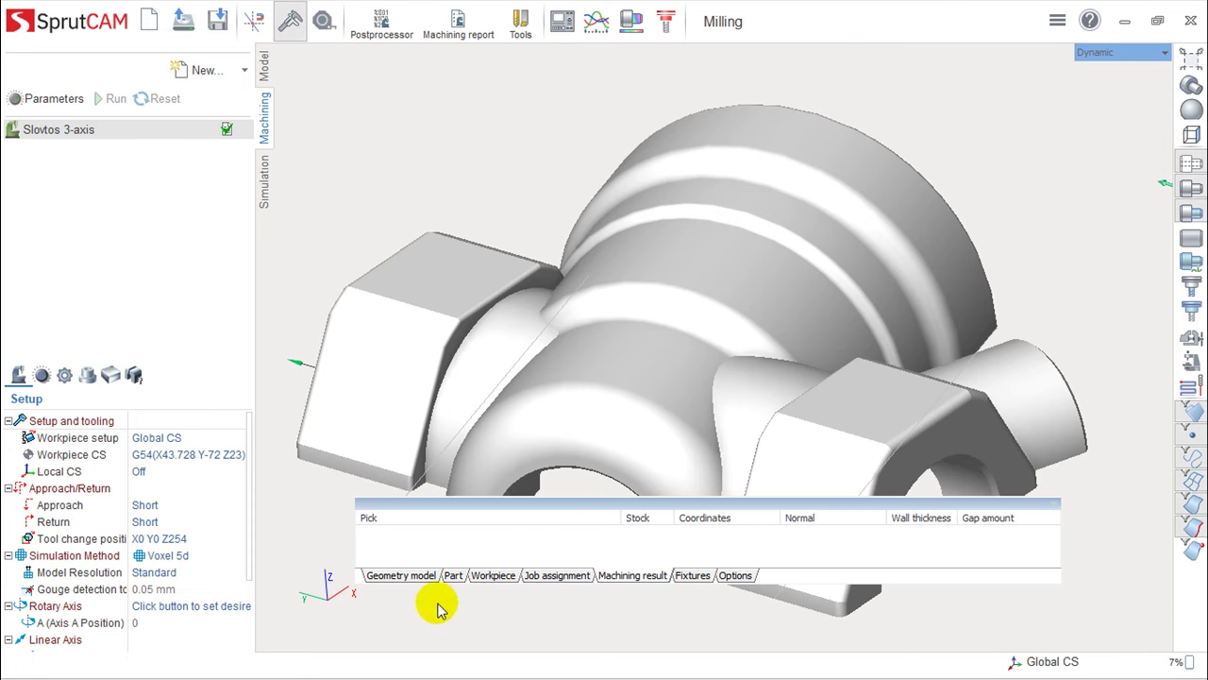
drag(574, 507, 575, 569)
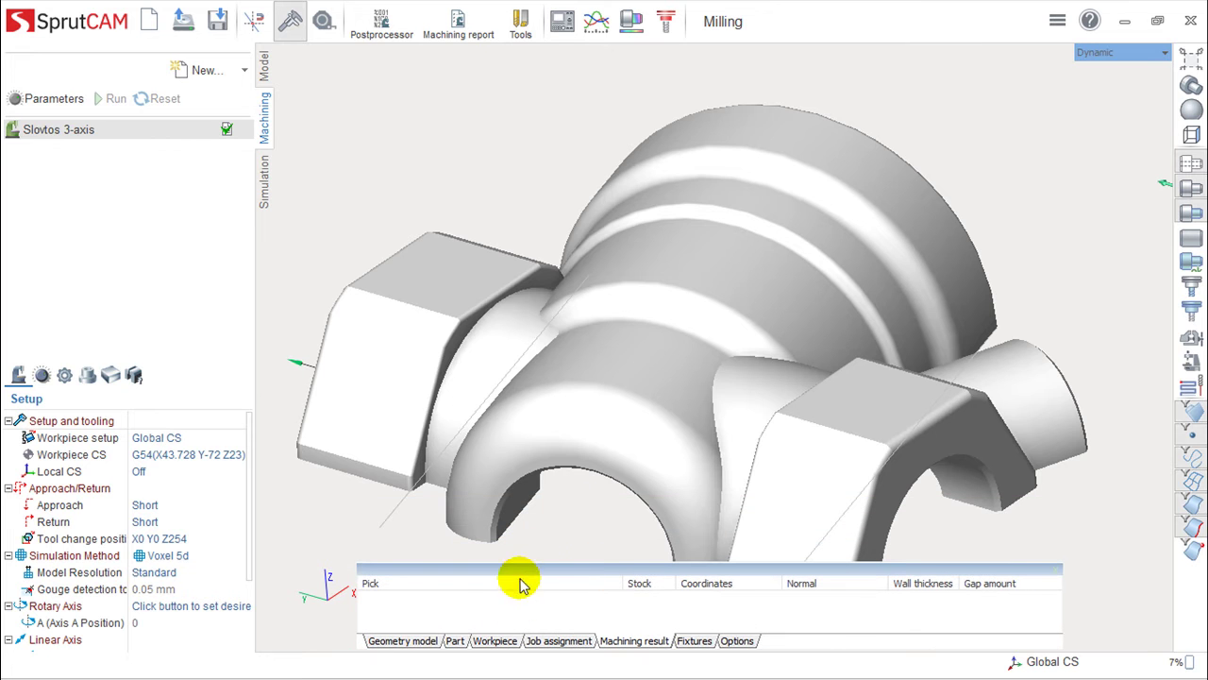
click(395, 646)
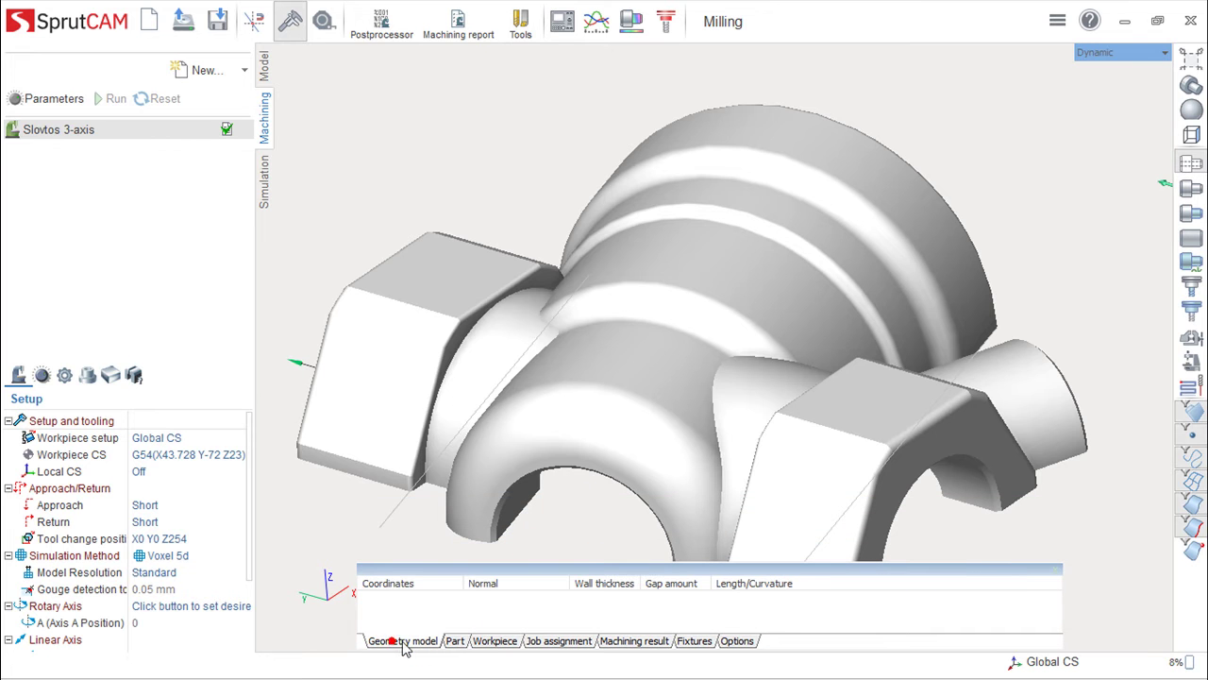
click(491, 645)
click(557, 641)
click(626, 641)
click(698, 642)
click(746, 641)
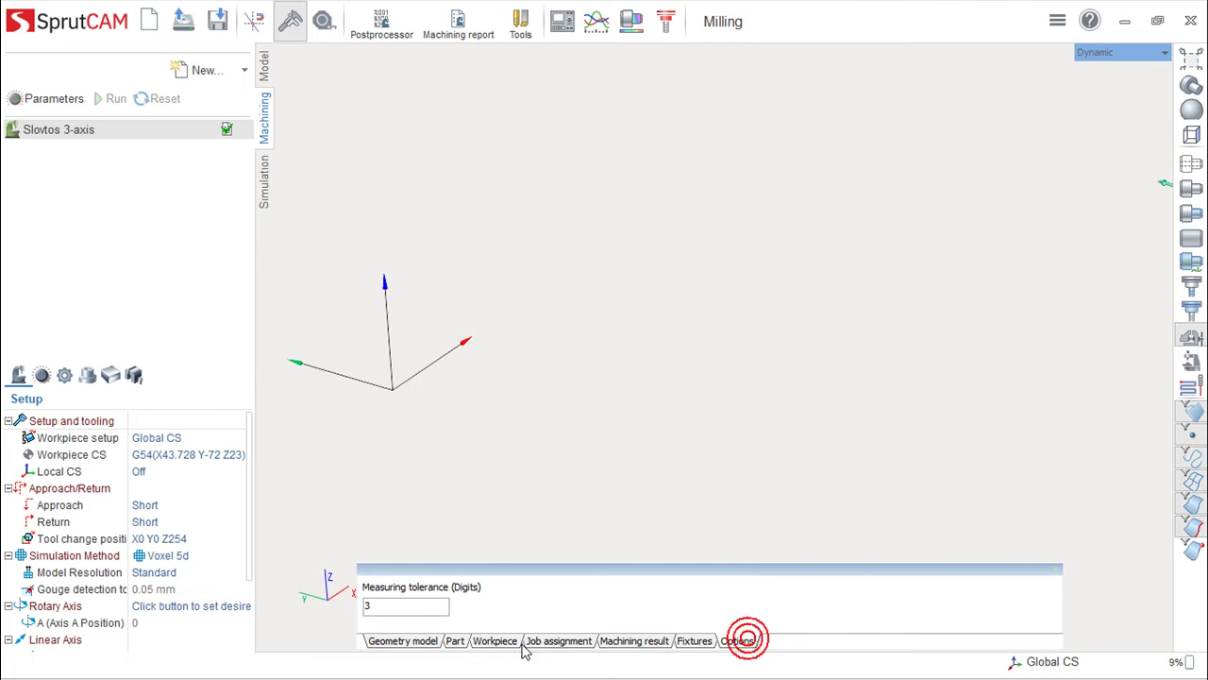
Cycle through the Workpiece, Job, Result and Fixture targets again, settling on the Part.
click(391, 643)
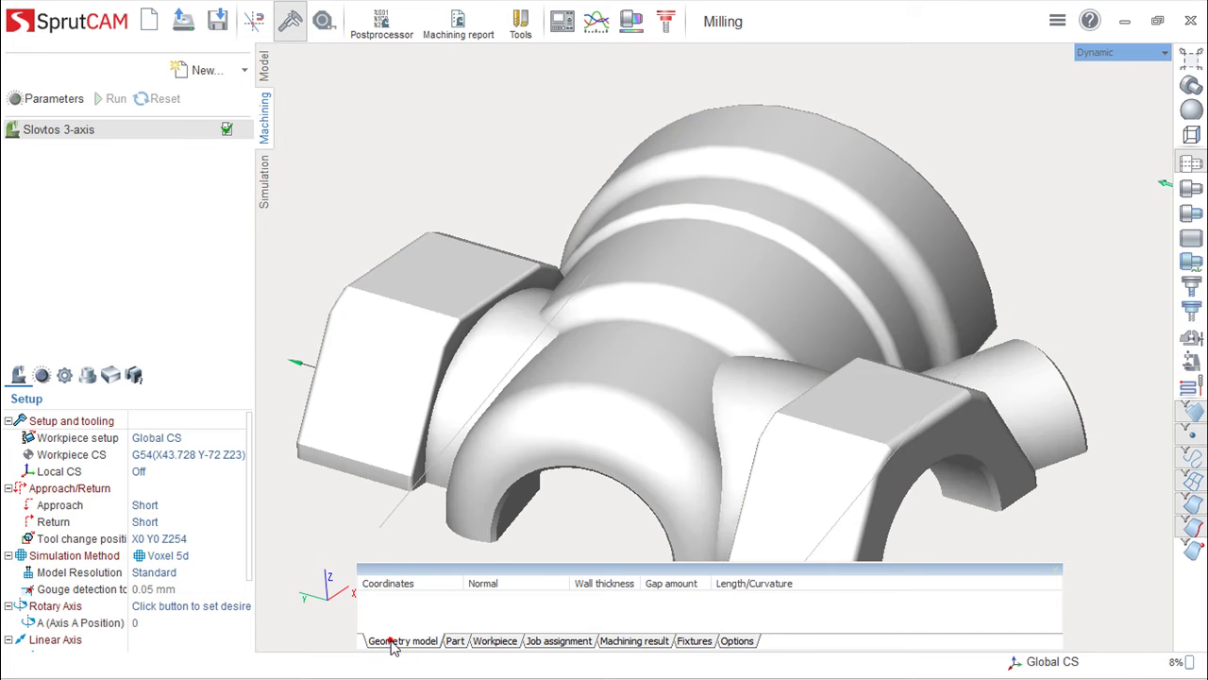
click(487, 643)
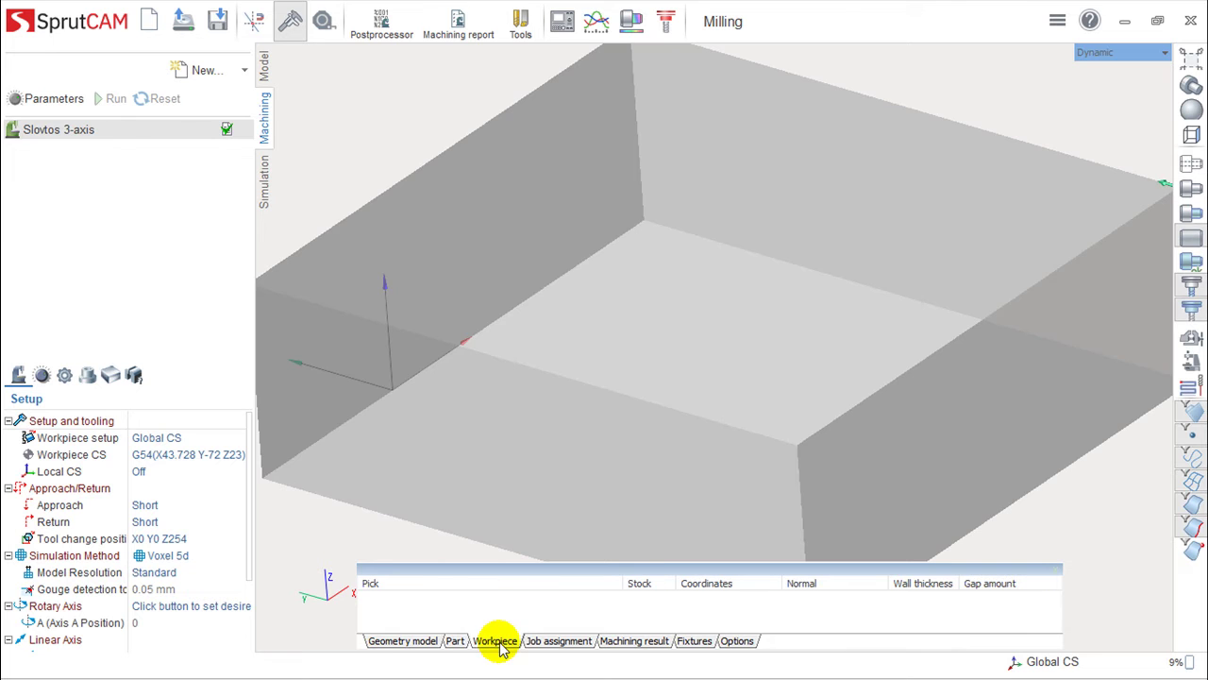
click(557, 641)
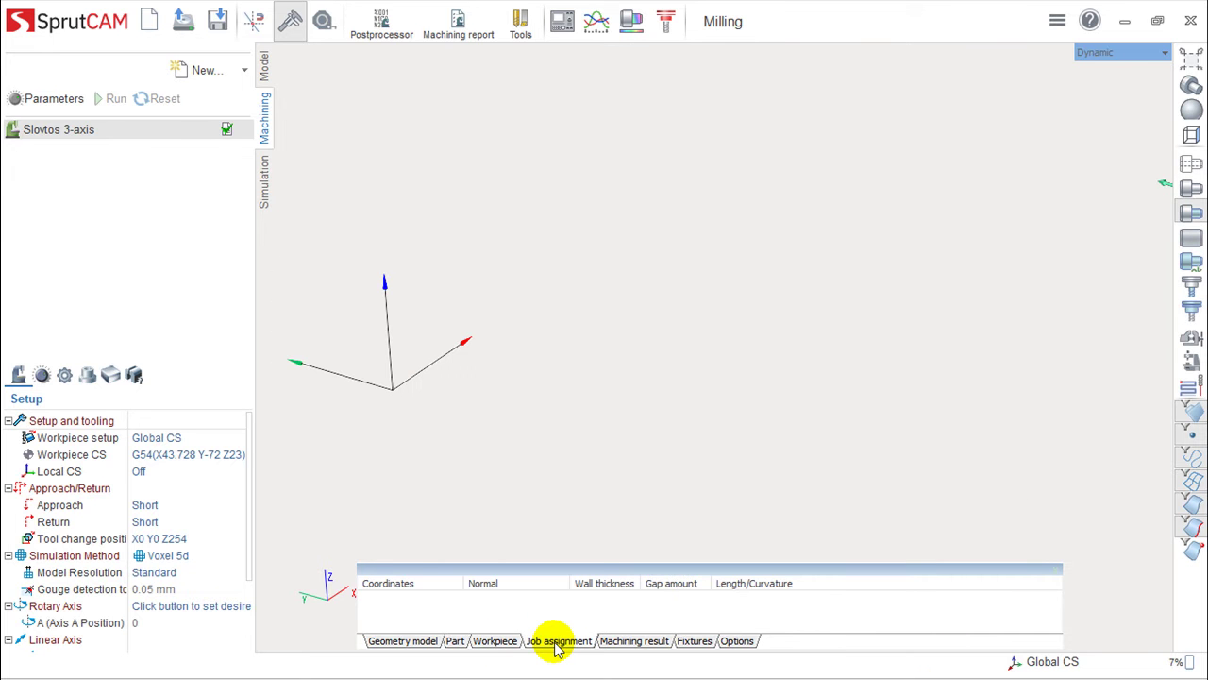
click(613, 644)
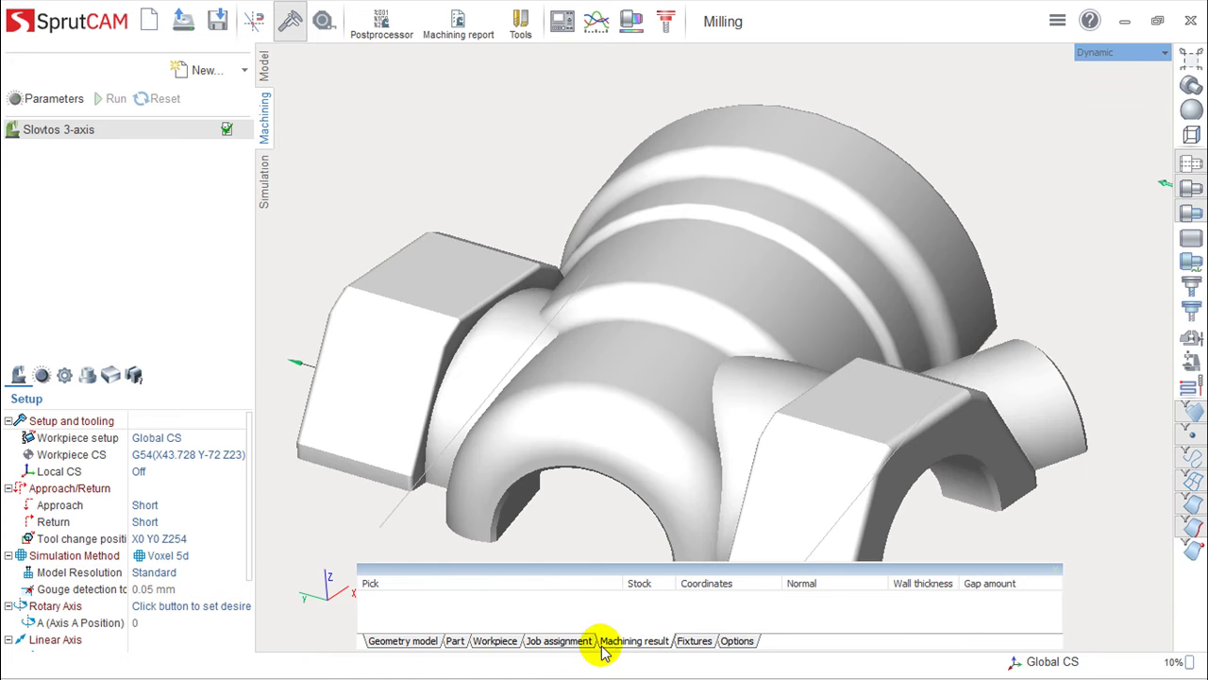
click(697, 641)
click(614, 644)
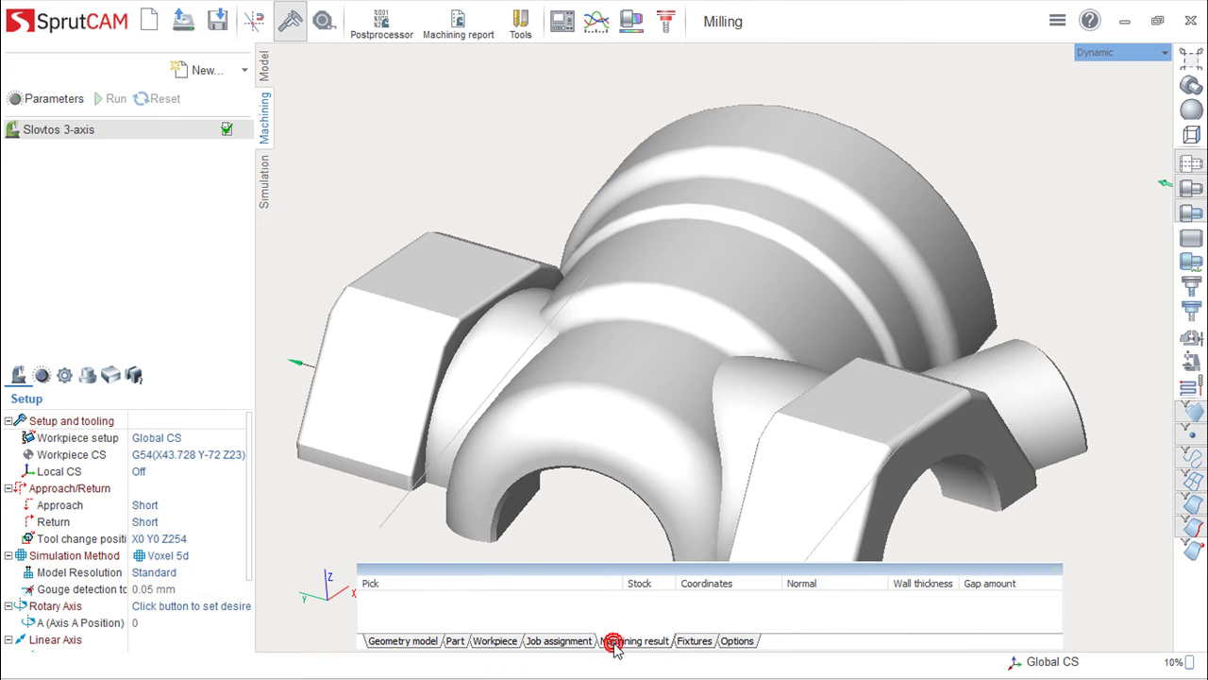
click(454, 641)
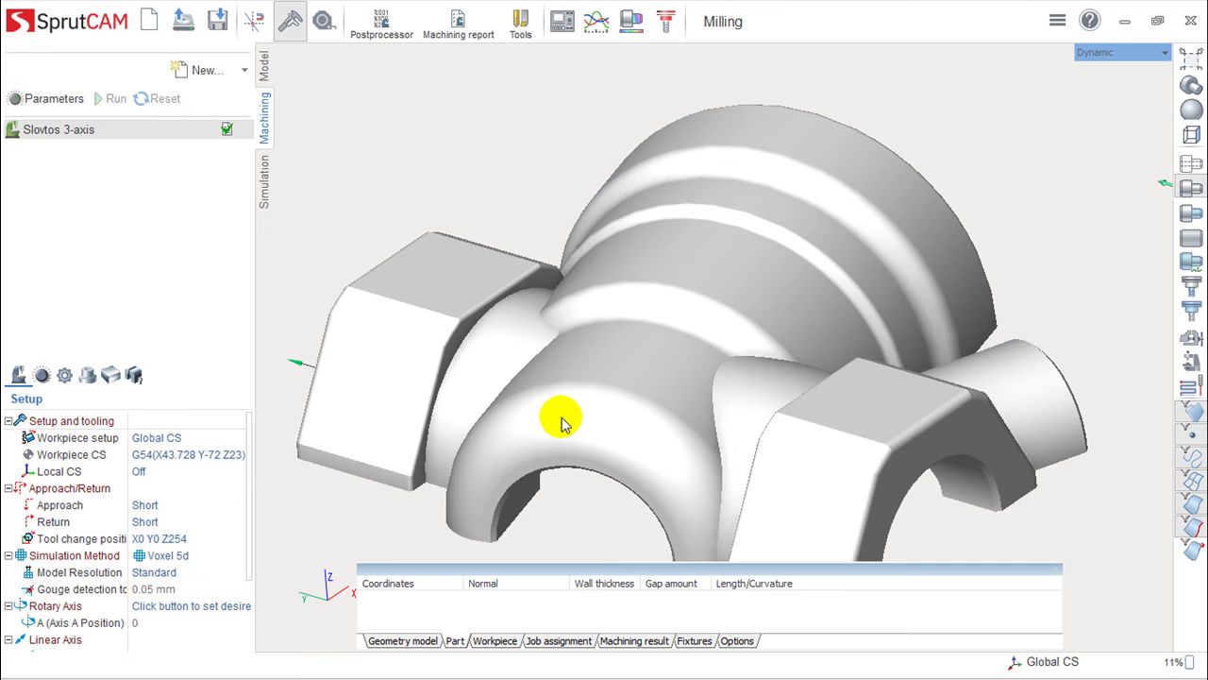
Measure the part's D40 curved surface, showing its 10 mm wall thickness.
scroll(560, 422, down, 1)
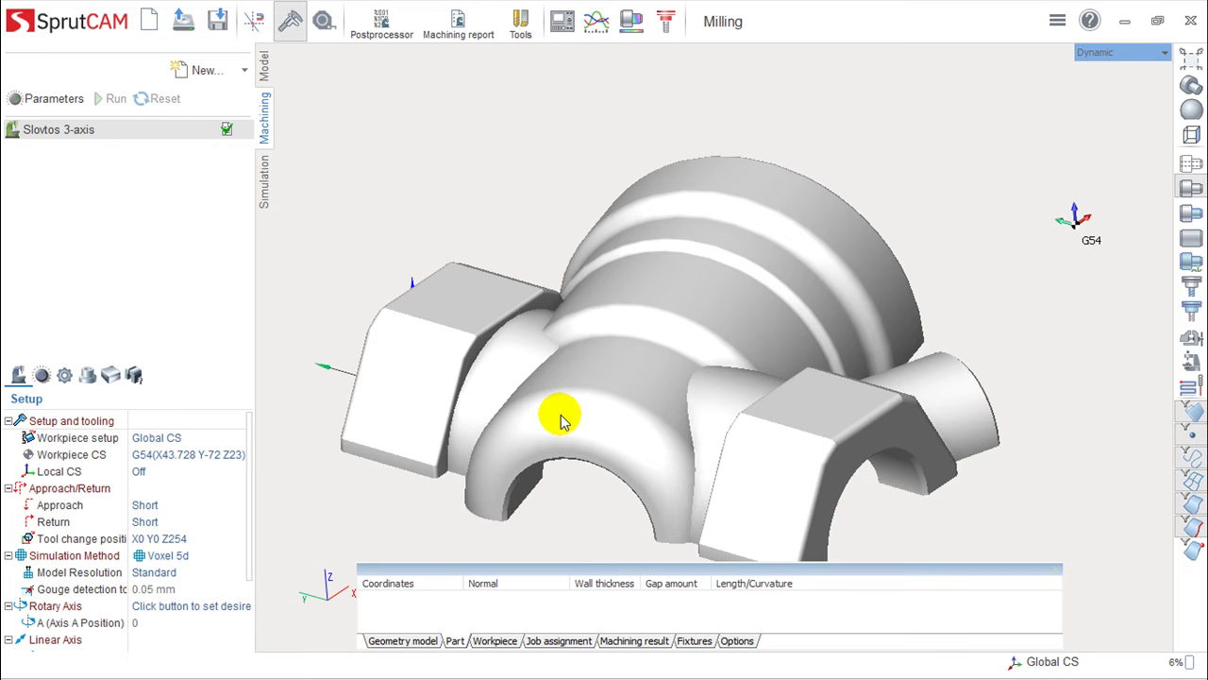
middle_drag(761, 337, 768, 353)
scroll(741, 312, up, 1)
middle_drag(741, 312, 734, 312)
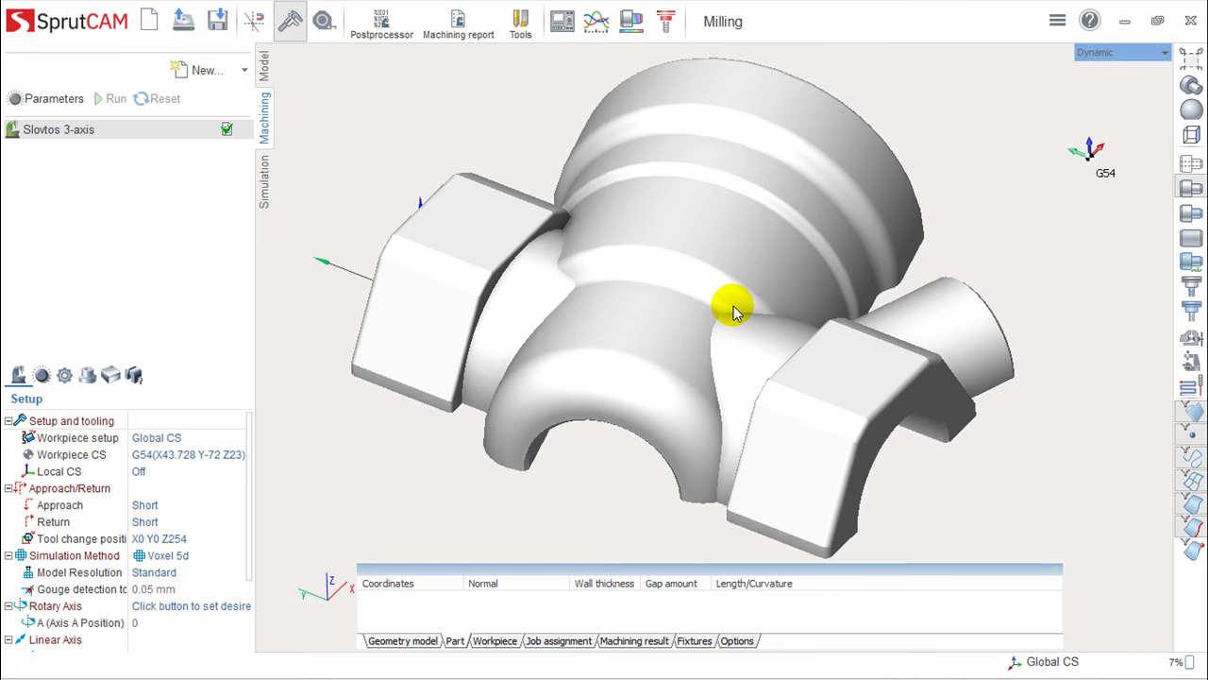
middle_drag(734, 306, 744, 349)
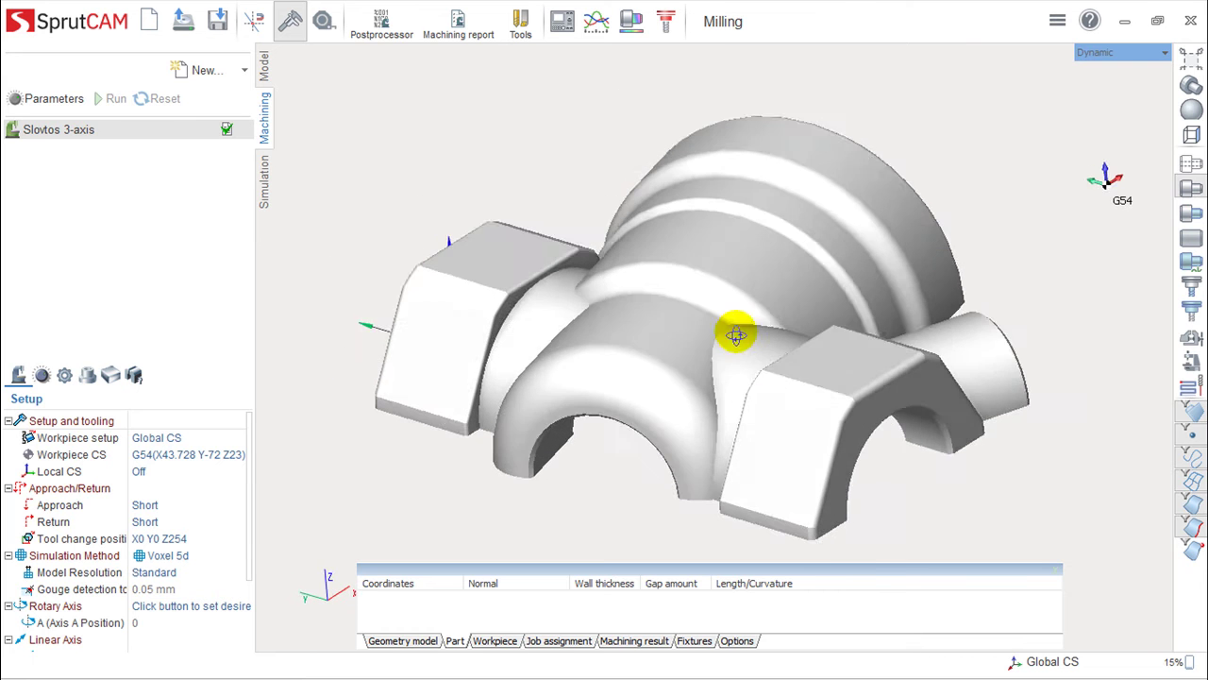
click(734, 208)
Measure the block's flat top face at 13.943 × 14.071.
mouse_move(783, 328)
middle_down()
mouse_move(671, 305)
mouse_move(837, 350)
mouse_move(777, 337)
mouse_move(799, 289)
mouse_move(777, 350)
middle_up()
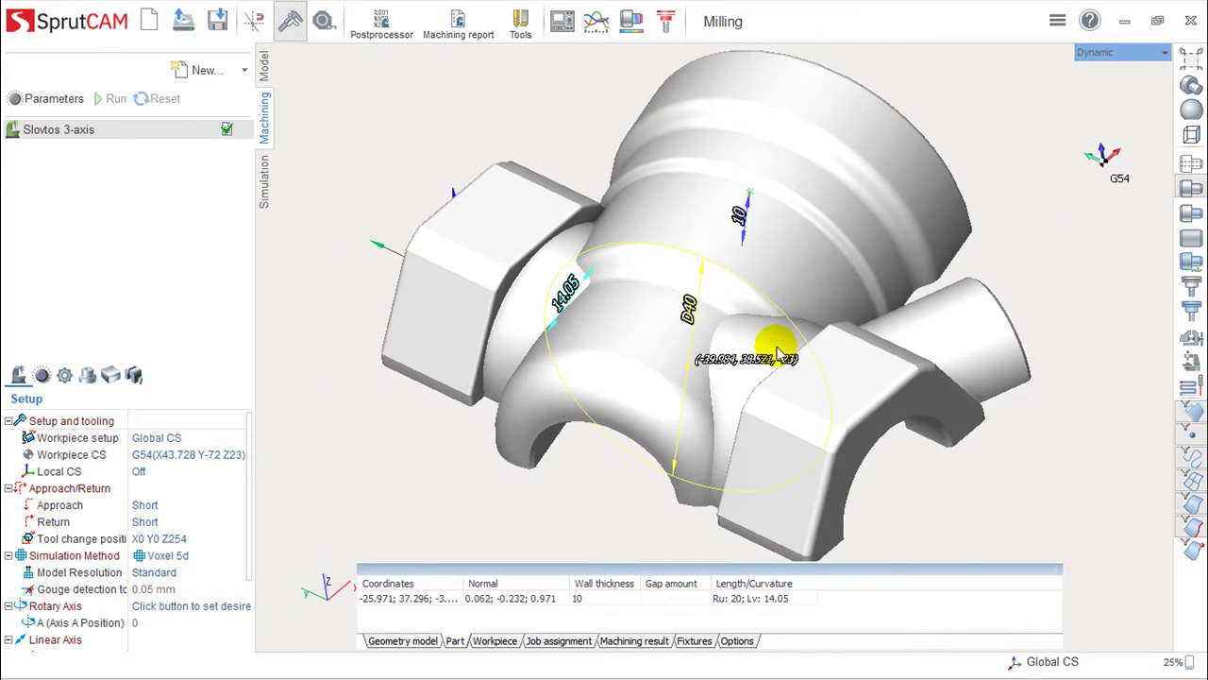
scroll(784, 237, up, 2)
scroll(682, 324, up, 2)
mouse_move(689, 300)
middle_down()
mouse_move(561, 418)
mouse_move(532, 424)
mouse_move(488, 501)
mouse_move(707, 399)
mouse_move(780, 272)
middle_up()
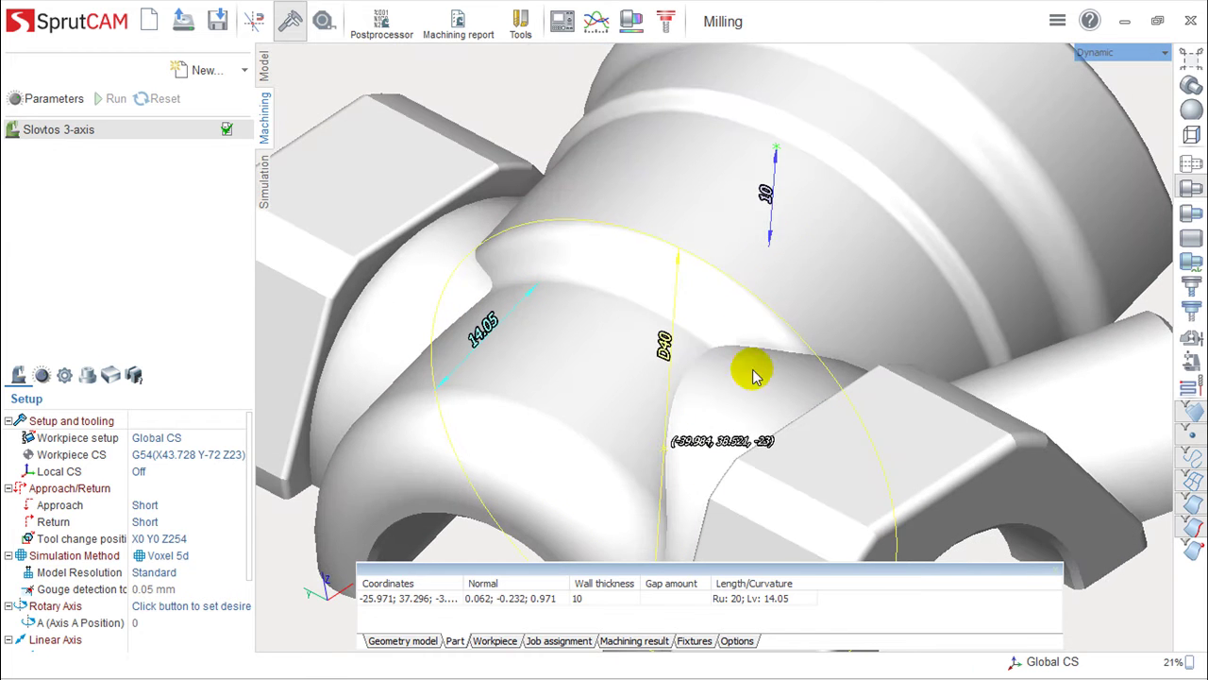
scroll(759, 387, up, 2)
middle_drag(654, 510, 679, 444)
middle_drag(817, 303, 931, 350)
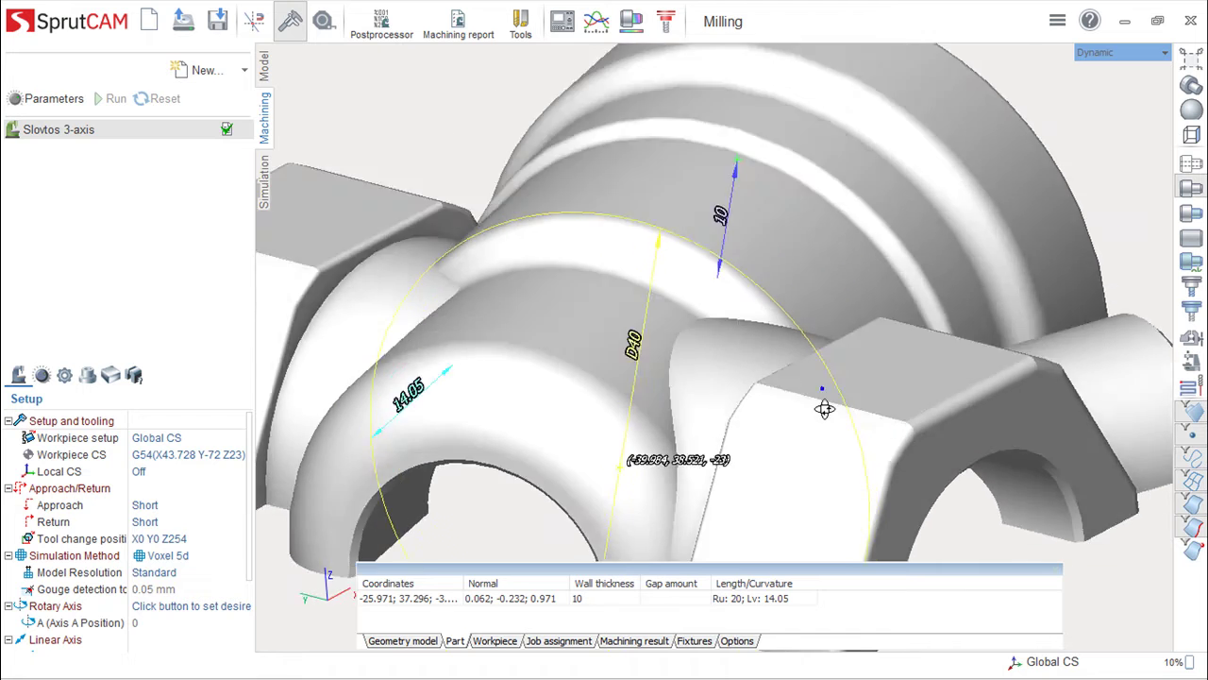
click(931, 350)
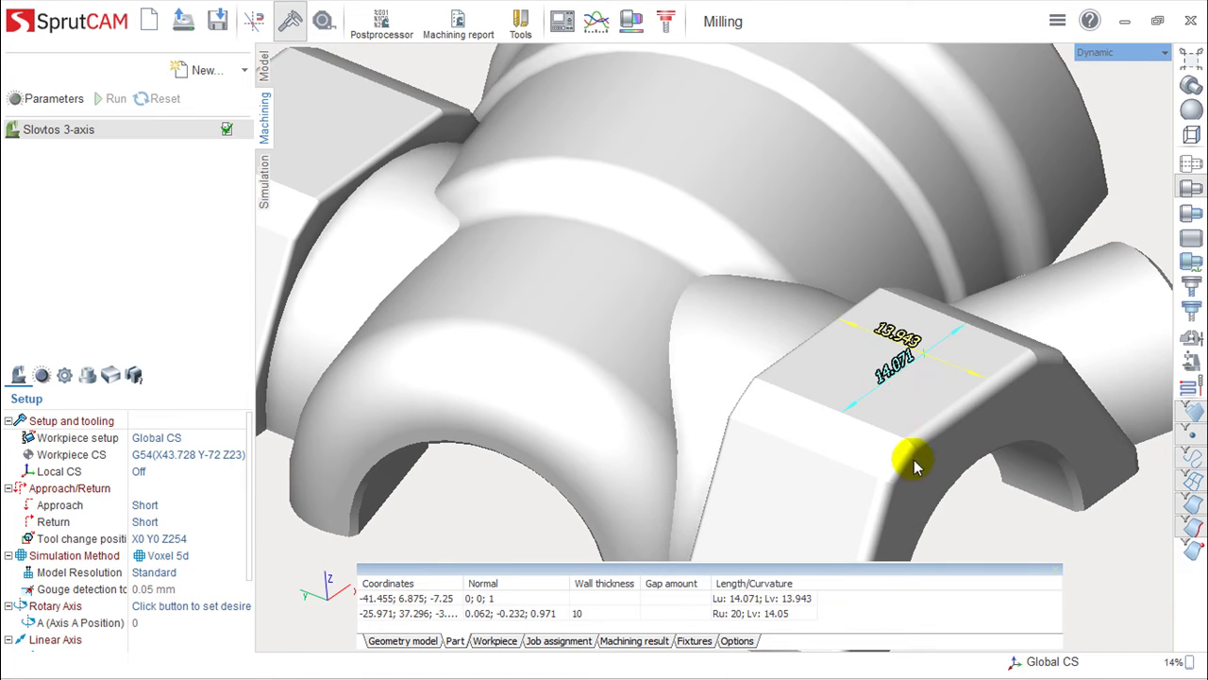
Measure the block's 13.946 fillet edge.
click(932, 432)
scroll(933, 482, up, 3)
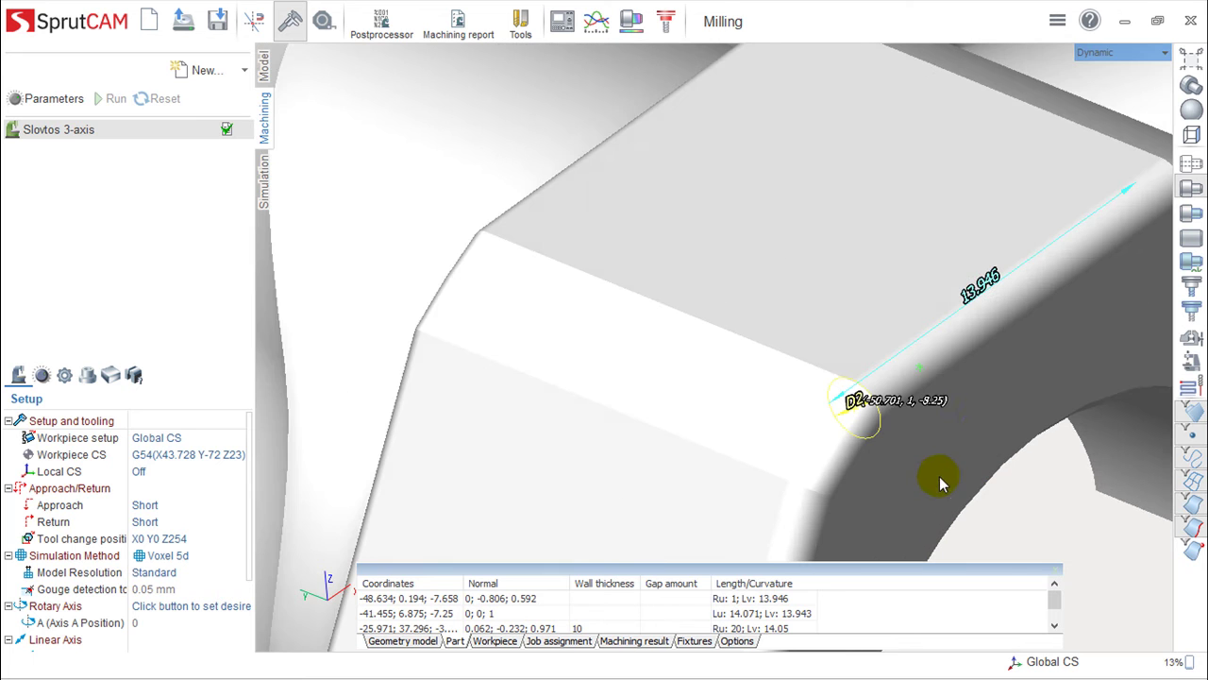
drag(974, 430, 688, 261)
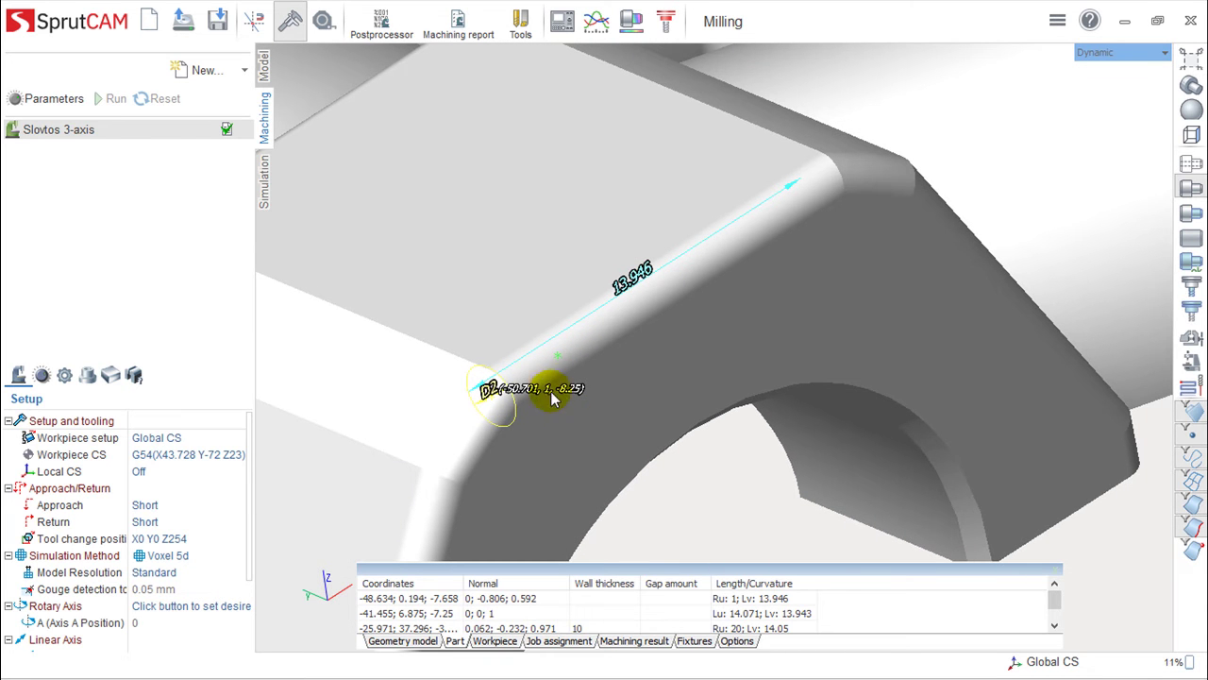
Check the D18 boss with its 1.5 wall thickness, then switch geometry measuring off.
mouse_move(560, 398)
middle_down()
mouse_move(607, 415)
mouse_move(588, 424)
mouse_move(564, 363)
mouse_move(553, 431)
mouse_move(822, 270)
mouse_move(871, 580)
middle_up()
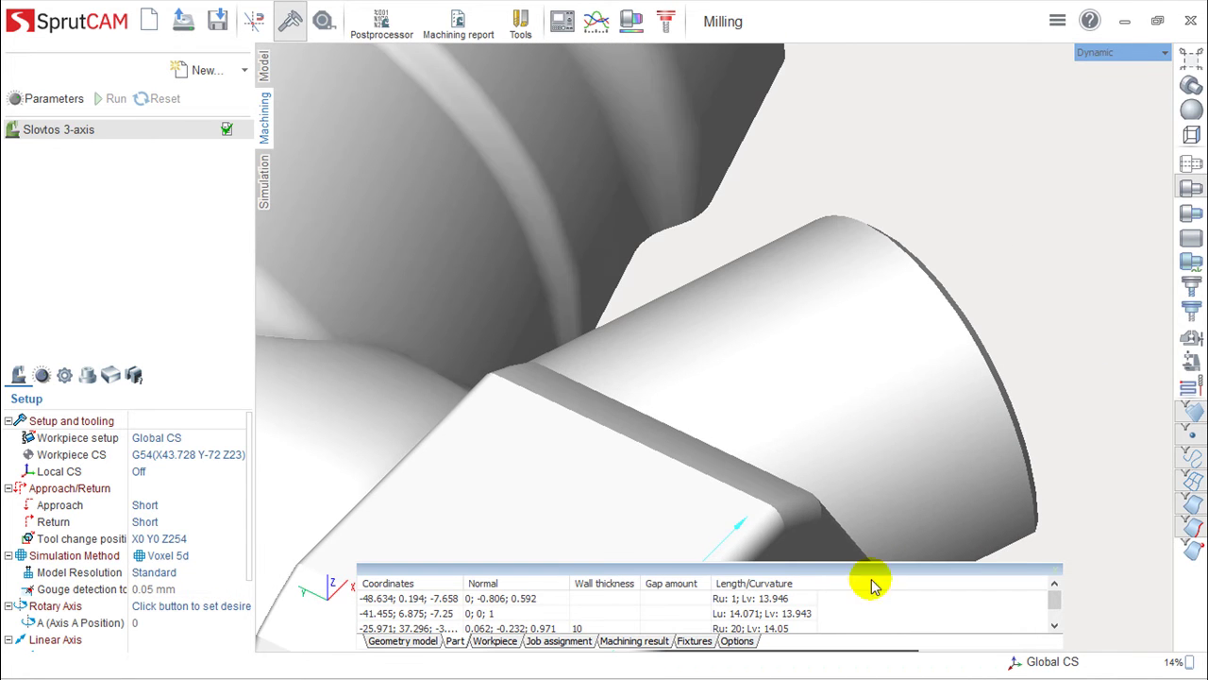
mouse_move(839, 335)
middle_down()
mouse_move(803, 311)
mouse_move(661, 454)
mouse_move(704, 305)
mouse_move(710, 444)
mouse_move(688, 432)
mouse_move(620, 434)
mouse_move(812, 402)
mouse_move(768, 402)
mouse_move(1019, 221)
mouse_move(791, 318)
mouse_move(744, 273)
middle_up()
scroll(791, 319, down, 3)
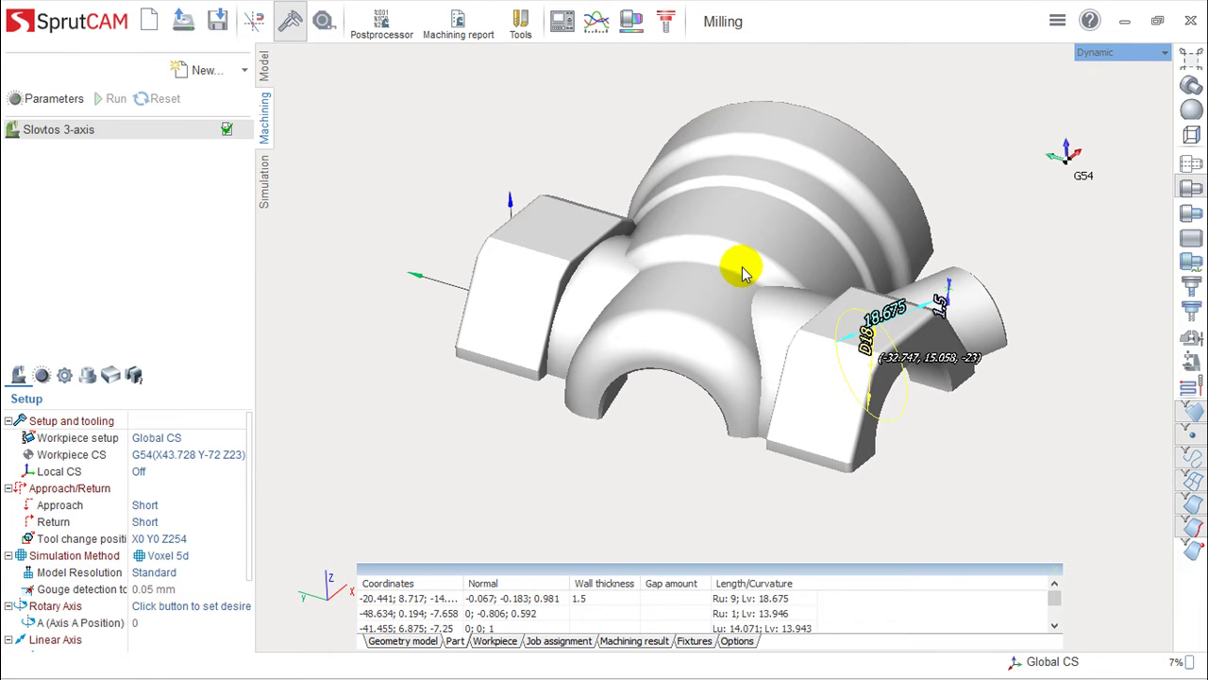
mouse_move(674, 251)
middle_down()
mouse_move(683, 290)
mouse_move(619, 325)
mouse_move(674, 318)
mouse_move(706, 296)
mouse_move(686, 293)
middle_up()
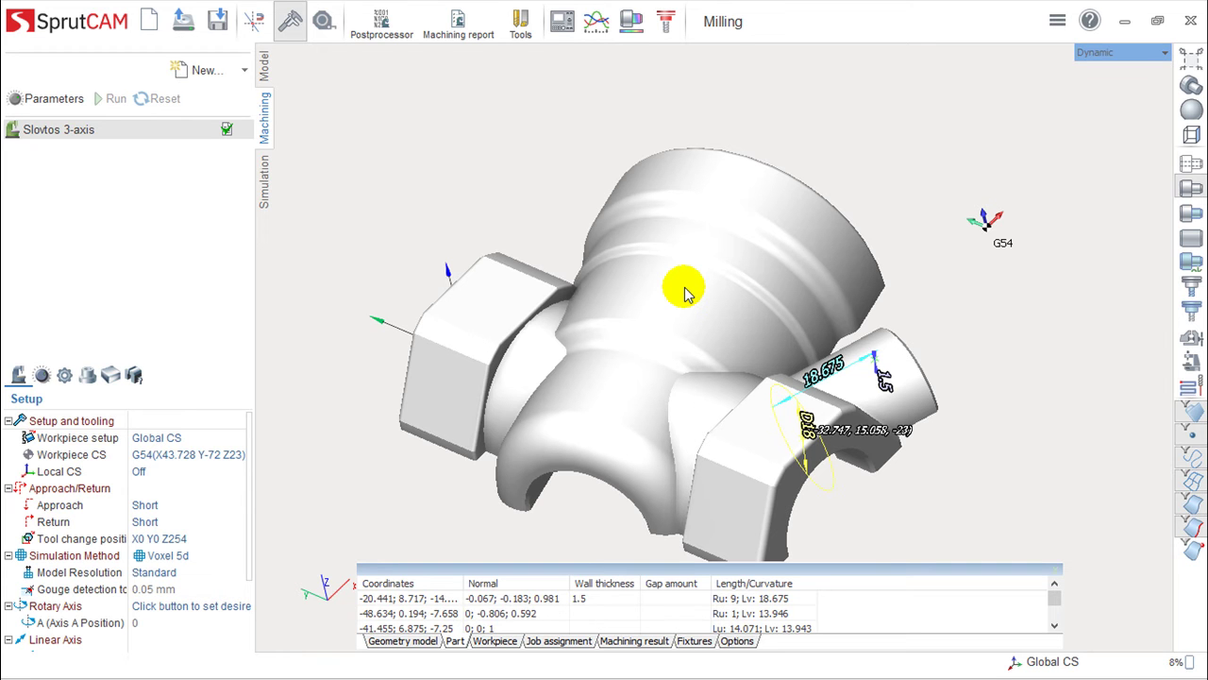
click(289, 21)
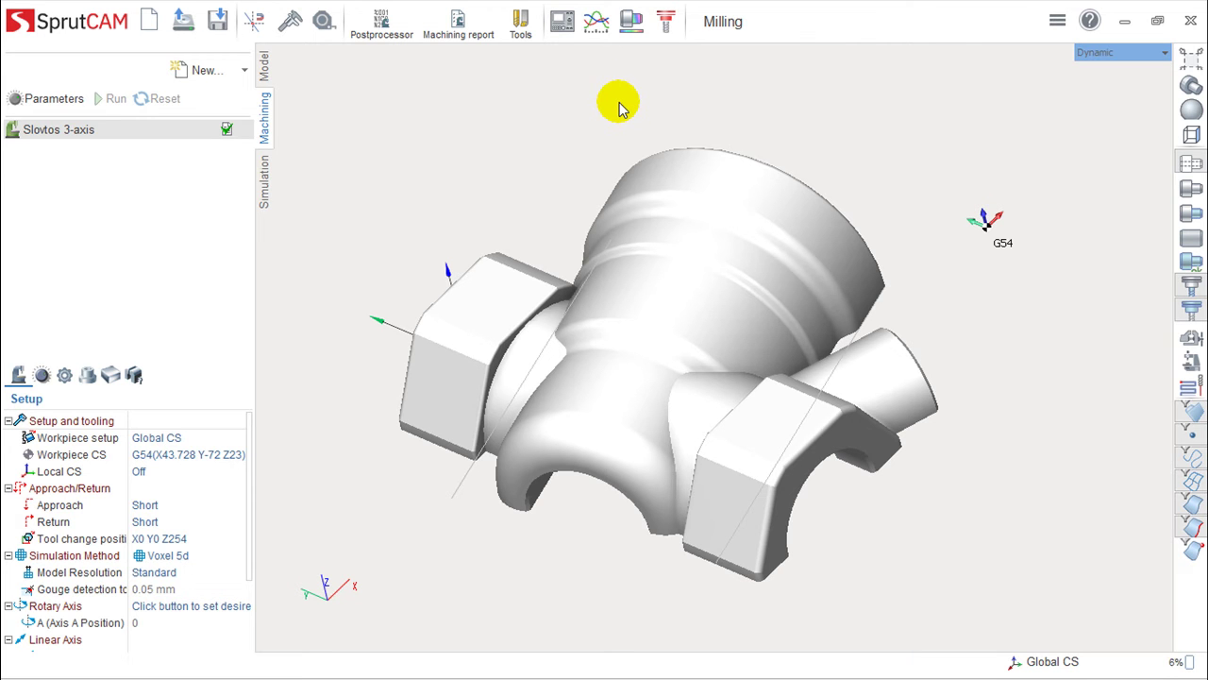
click(460, 24)
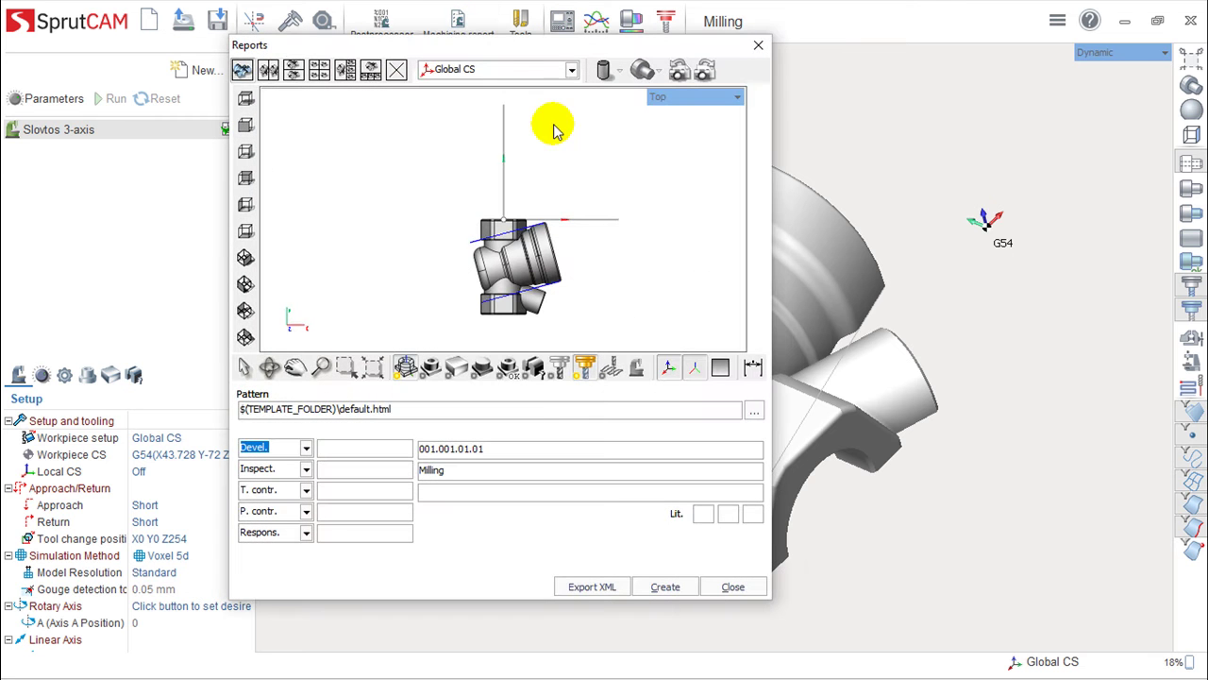
drag(541, 47, 764, 56)
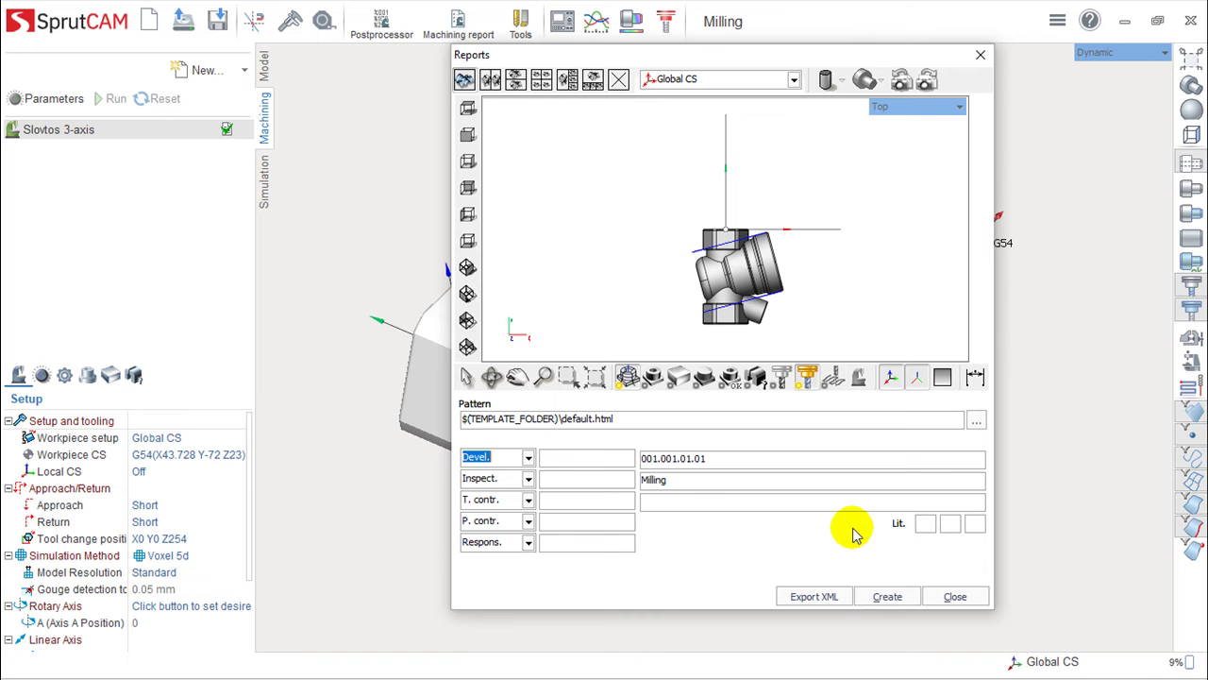
click(493, 375)
mouse_move(815, 305)
mouse_down()
mouse_move(858, 141)
mouse_move(850, 170)
mouse_move(767, 274)
mouse_move(764, 298)
mouse_up()
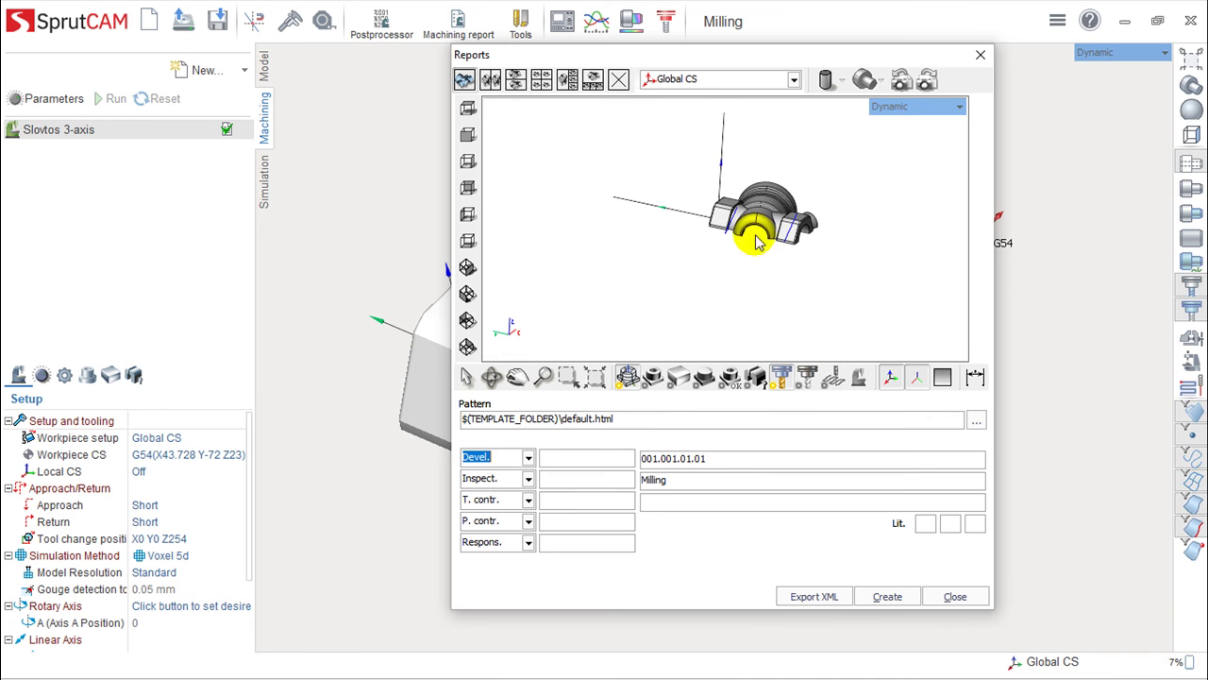
drag(755, 241, 715, 270)
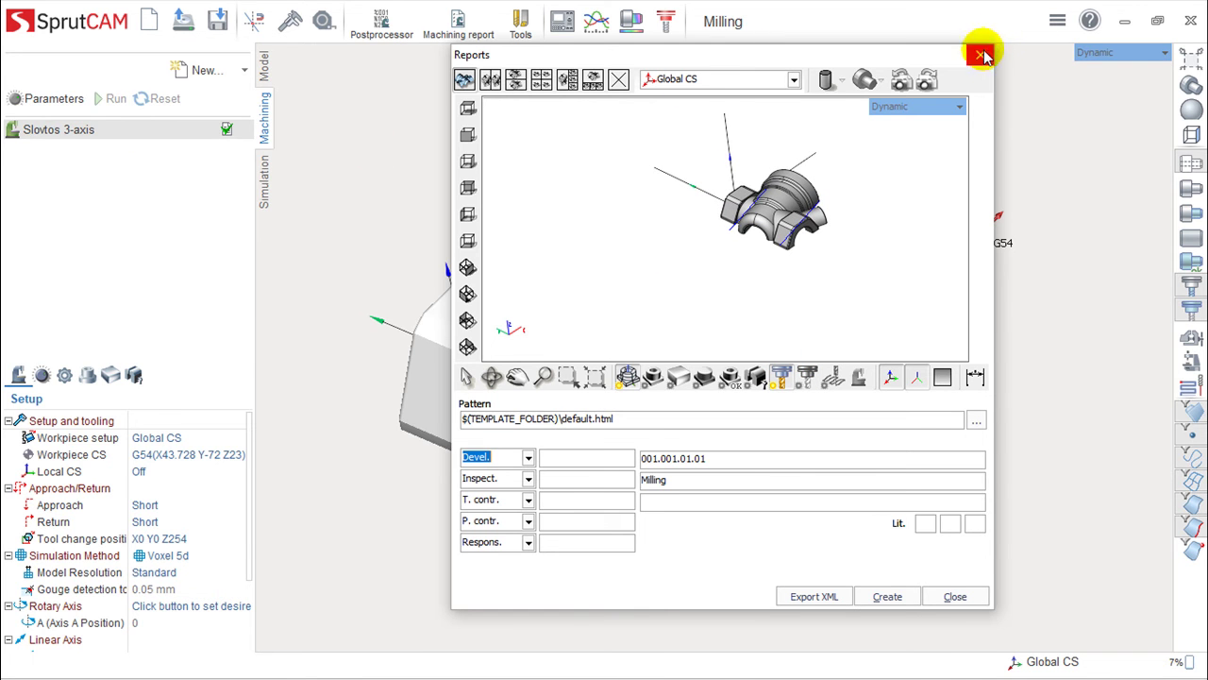
click(983, 56)
Add a Roughing waterline operation from New > Roughing and calculate its toolpath.
click(243, 72)
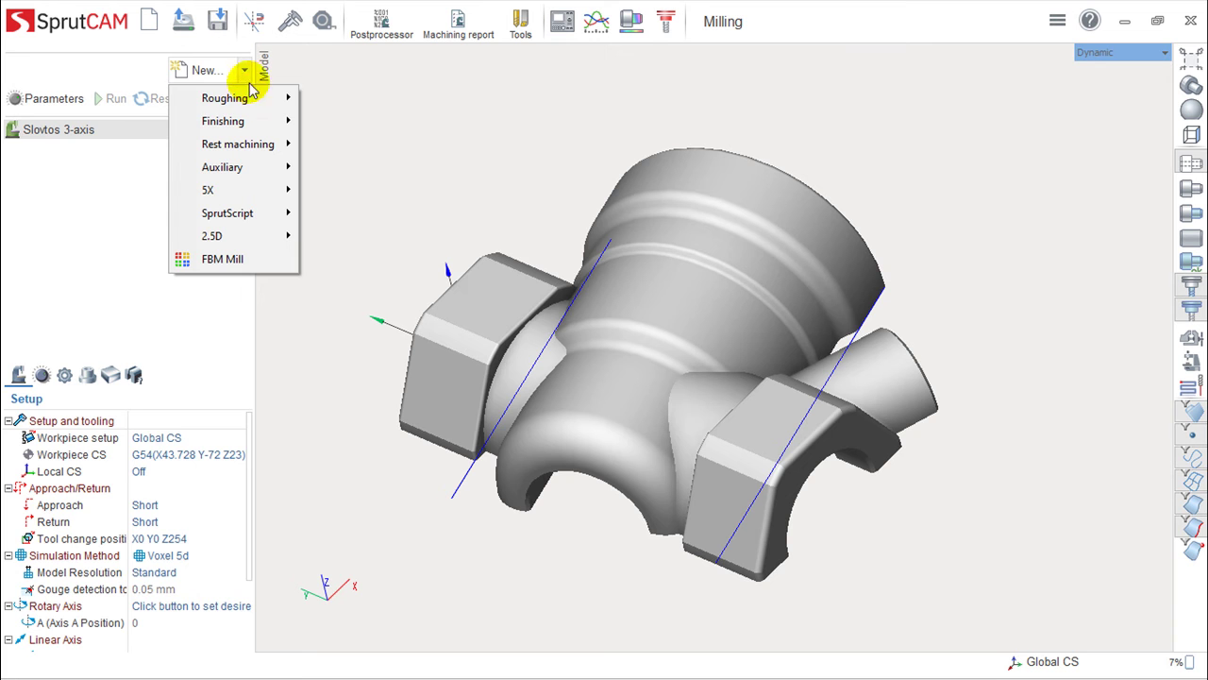
mouse_move(224, 99)
click(392, 120)
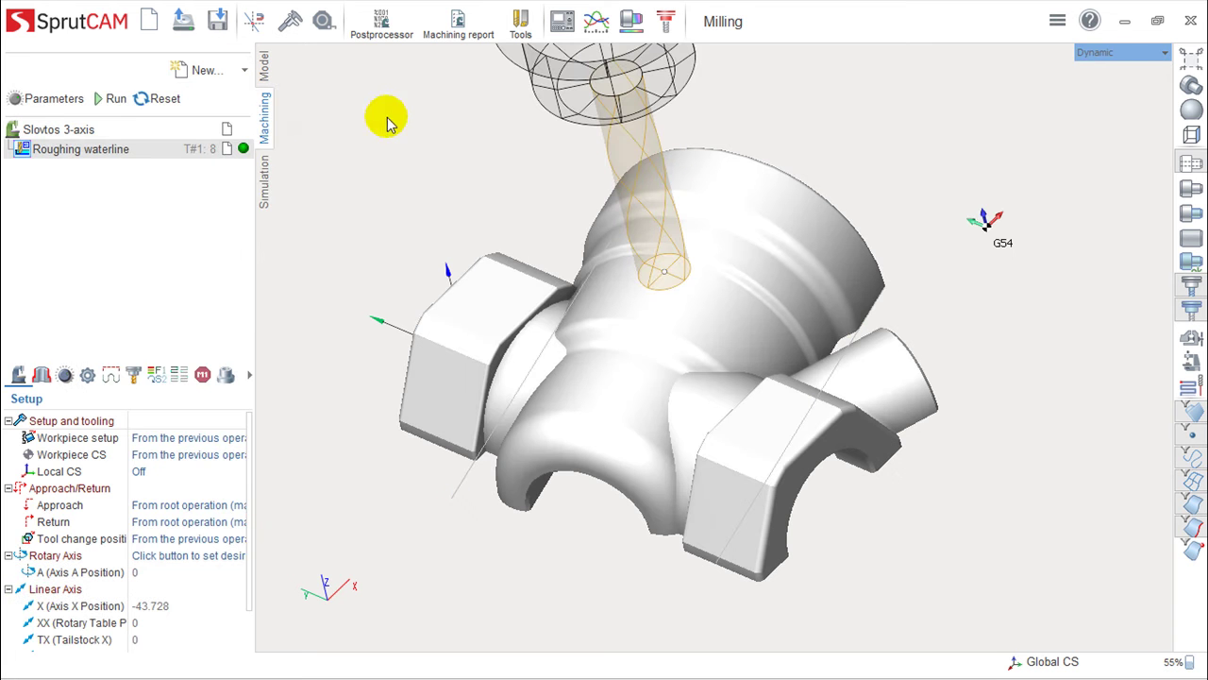
click(111, 98)
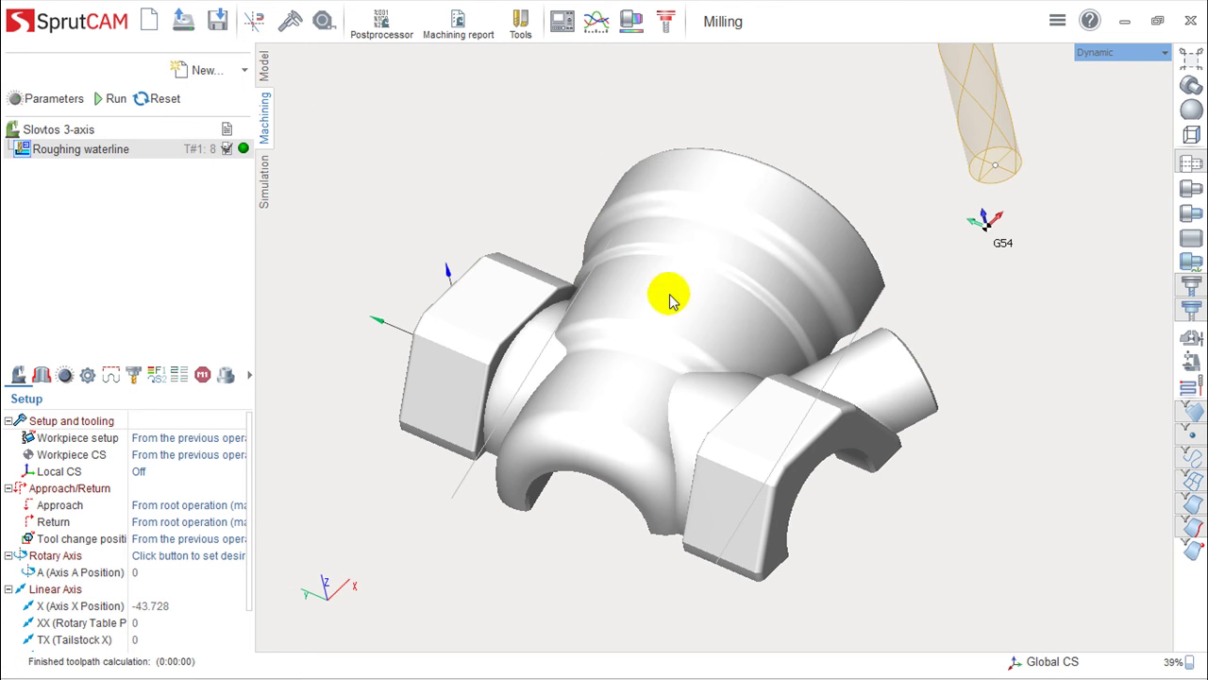
right_drag(668, 300, 642, 242)
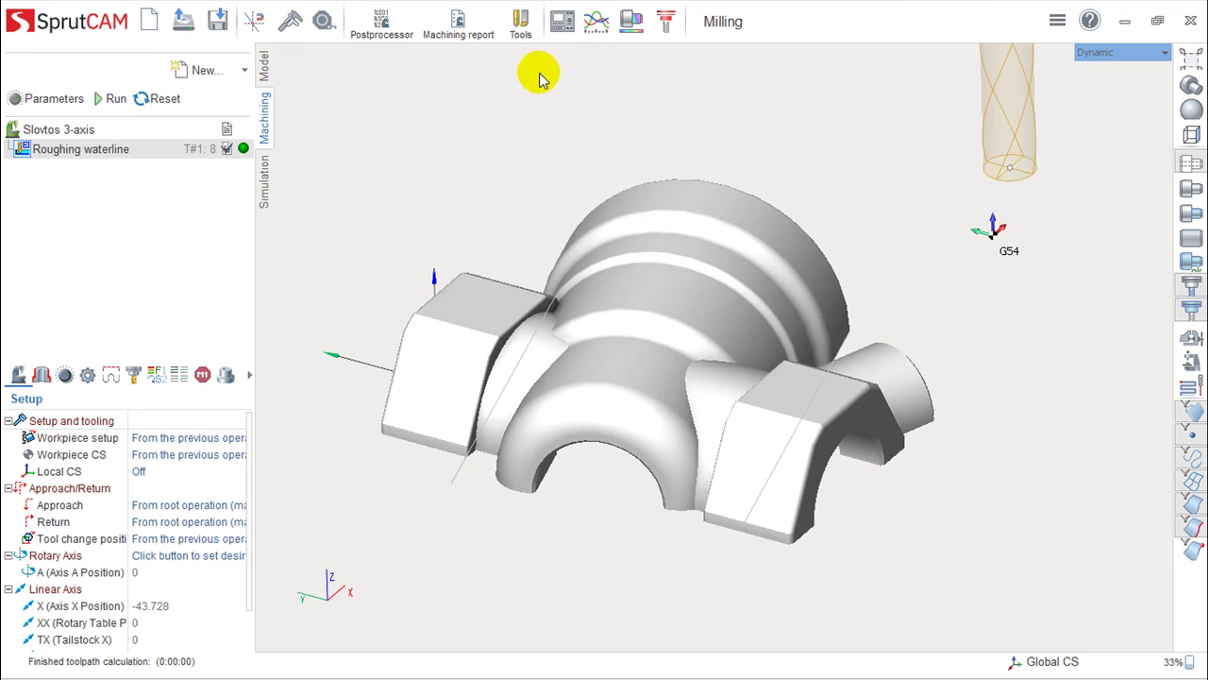
Open the Machining report window and show the toolpath on the part in its preview.
click(461, 21)
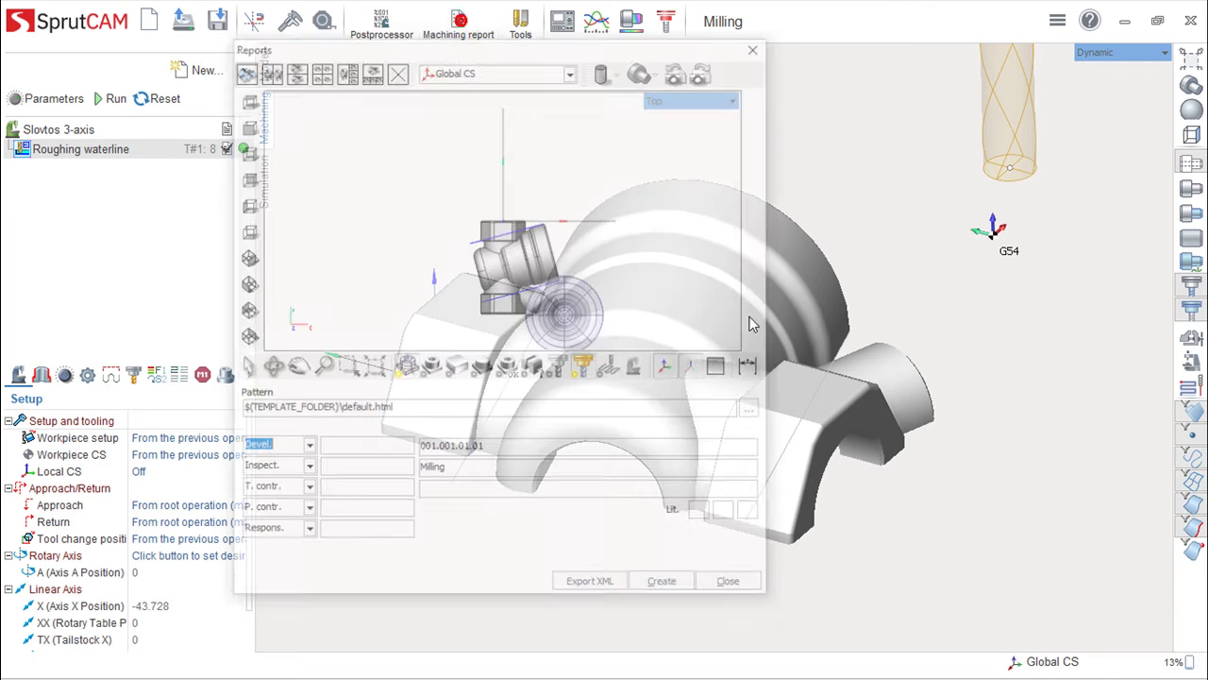
drag(526, 55, 633, 70)
mouse_move(705, 282)
right_down()
mouse_move(674, 154)
mouse_move(688, 264)
mouse_move(733, 337)
mouse_move(661, 264)
right_up()
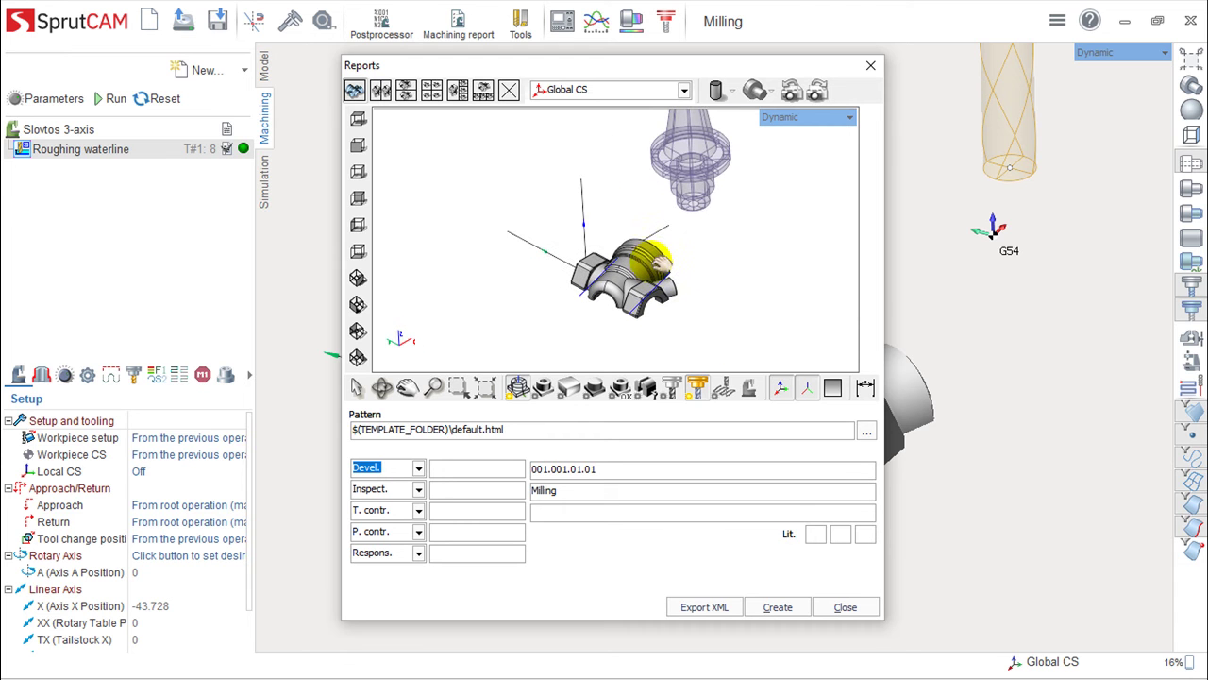
click(698, 388)
click(698, 388)
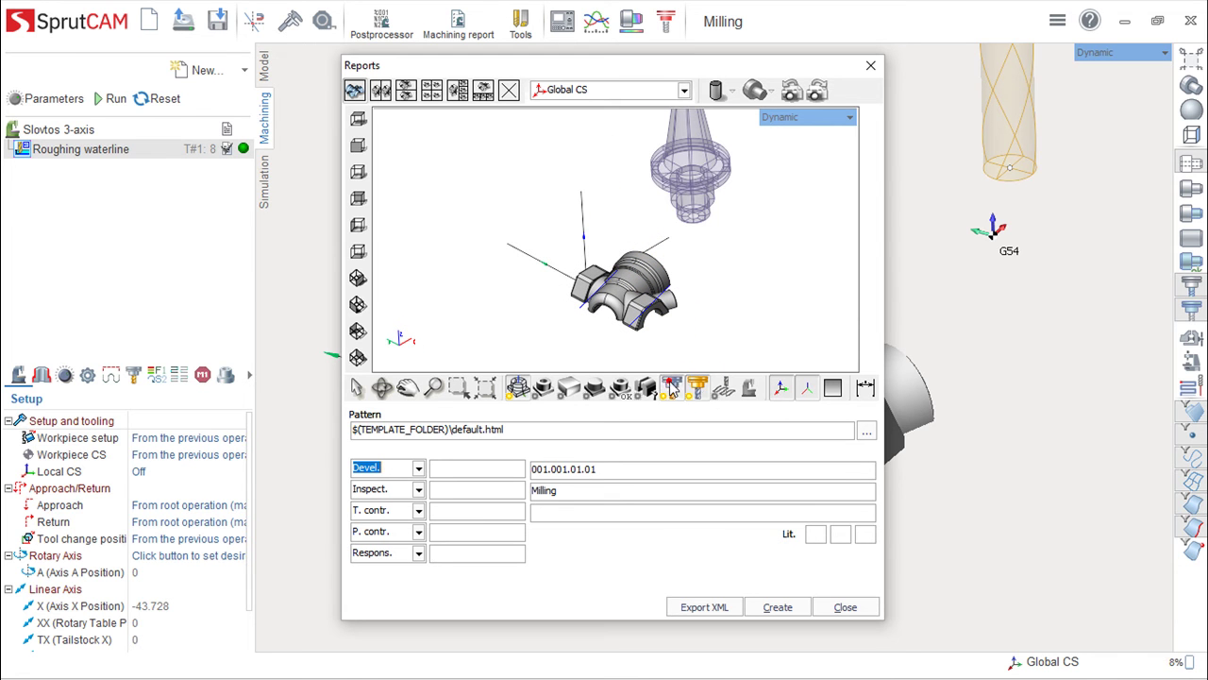
click(723, 396)
right_drag(718, 258, 692, 283)
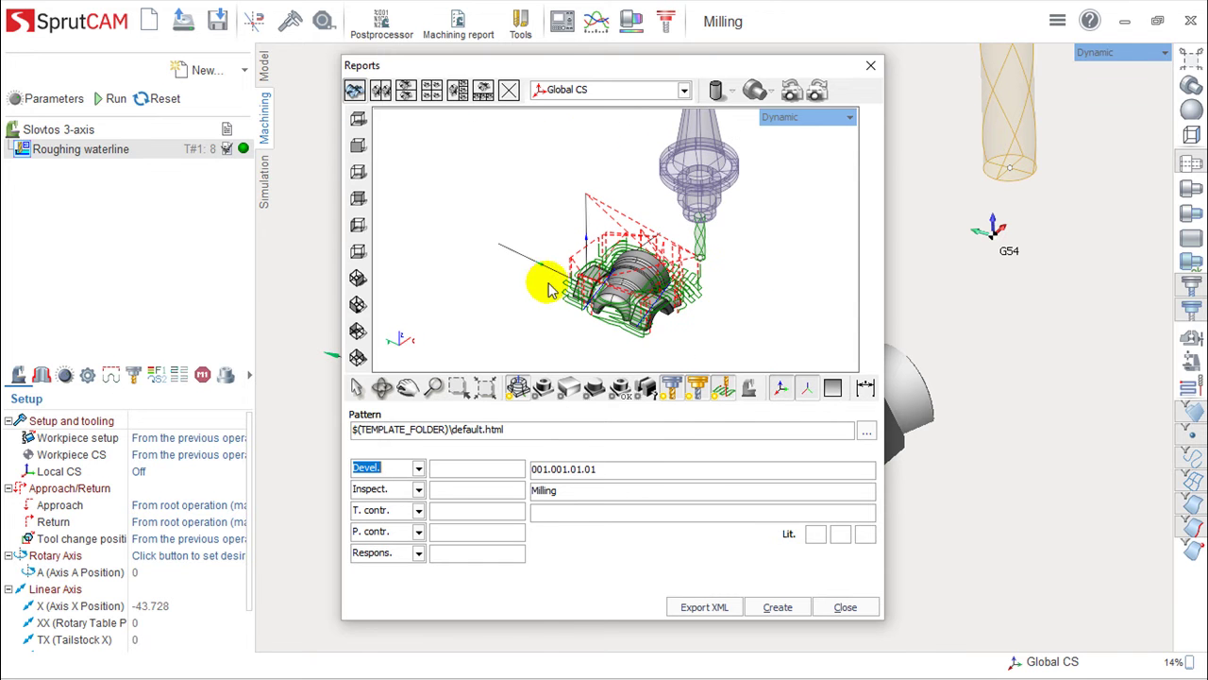
scroll(547, 278, up, 5)
right_drag(644, 288, 645, 265)
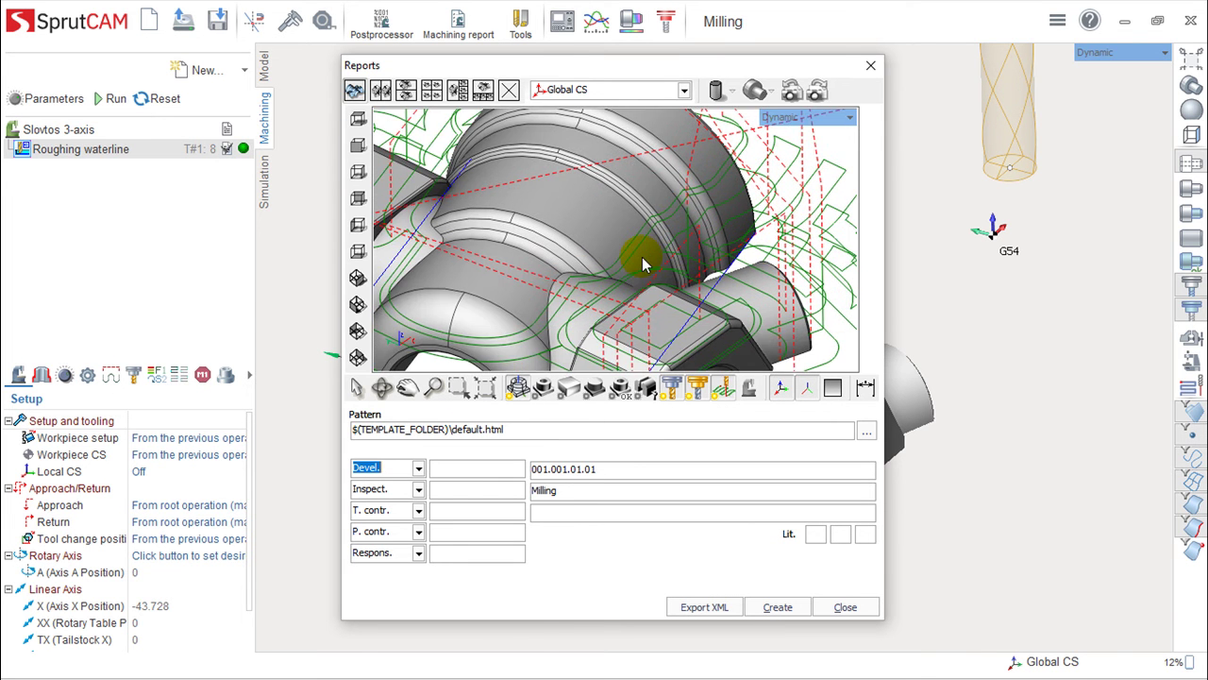
scroll(640, 260, down, 3)
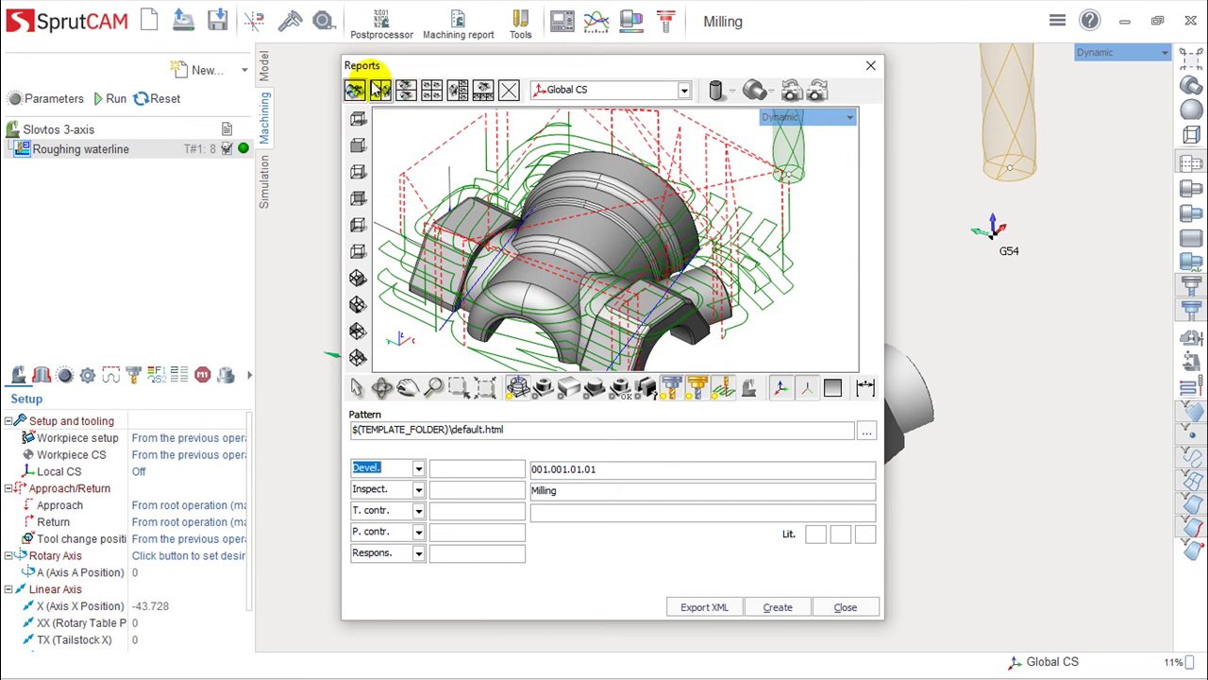
Keep the preview in a single dynamic view showing the tool holder, cutter and toolpath.
click(404, 90)
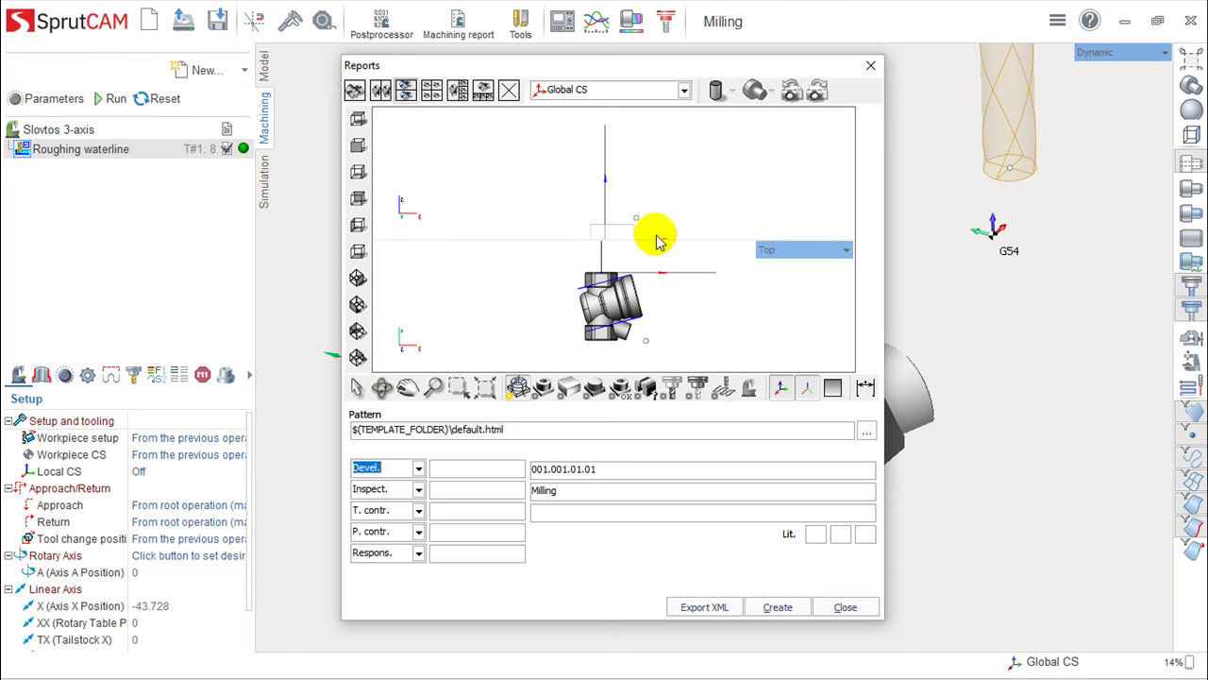
click(354, 90)
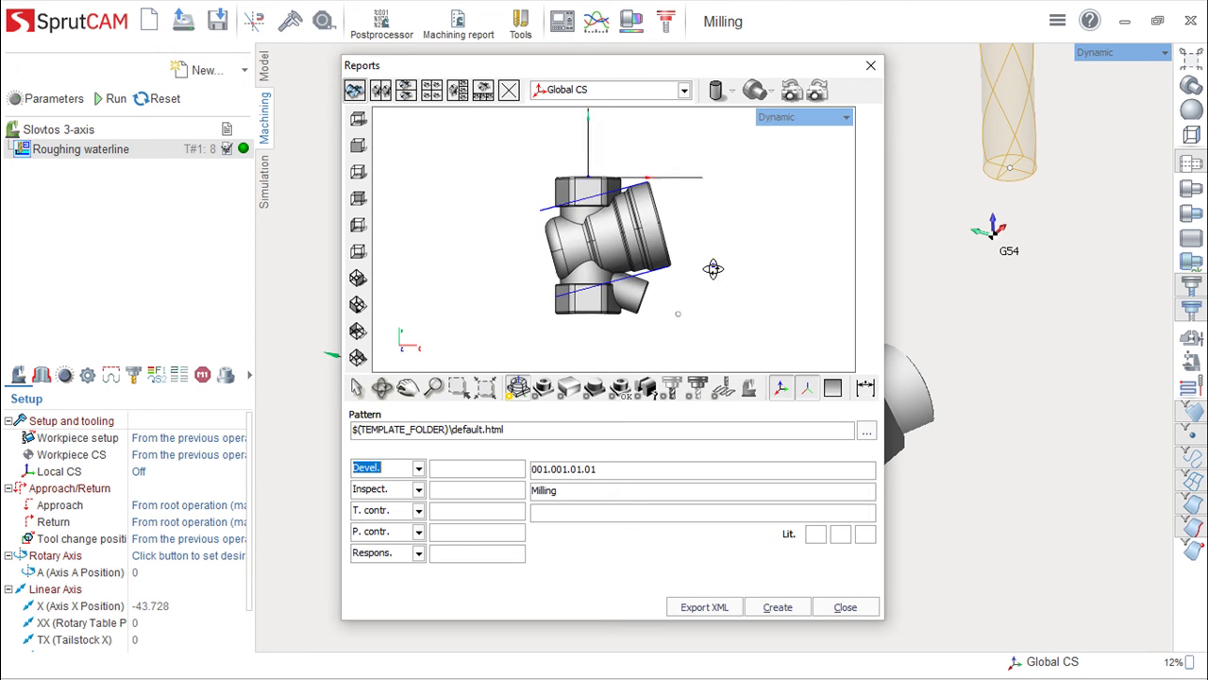
drag(712, 267, 647, 245)
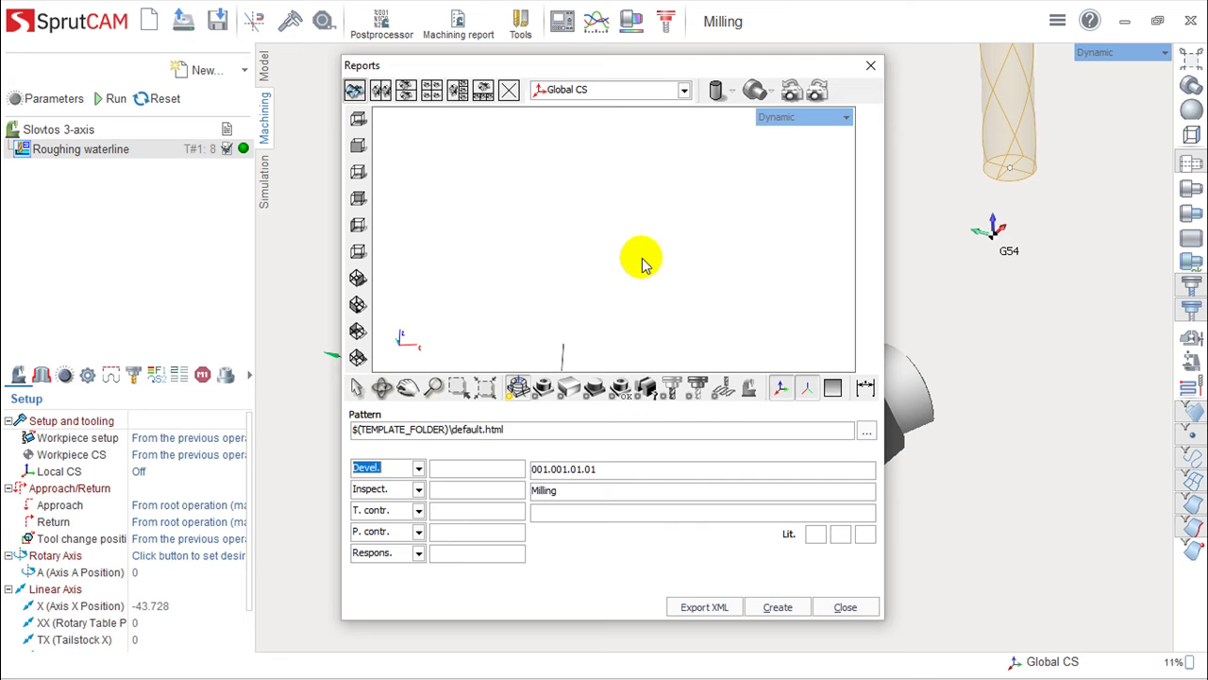
click(671, 389)
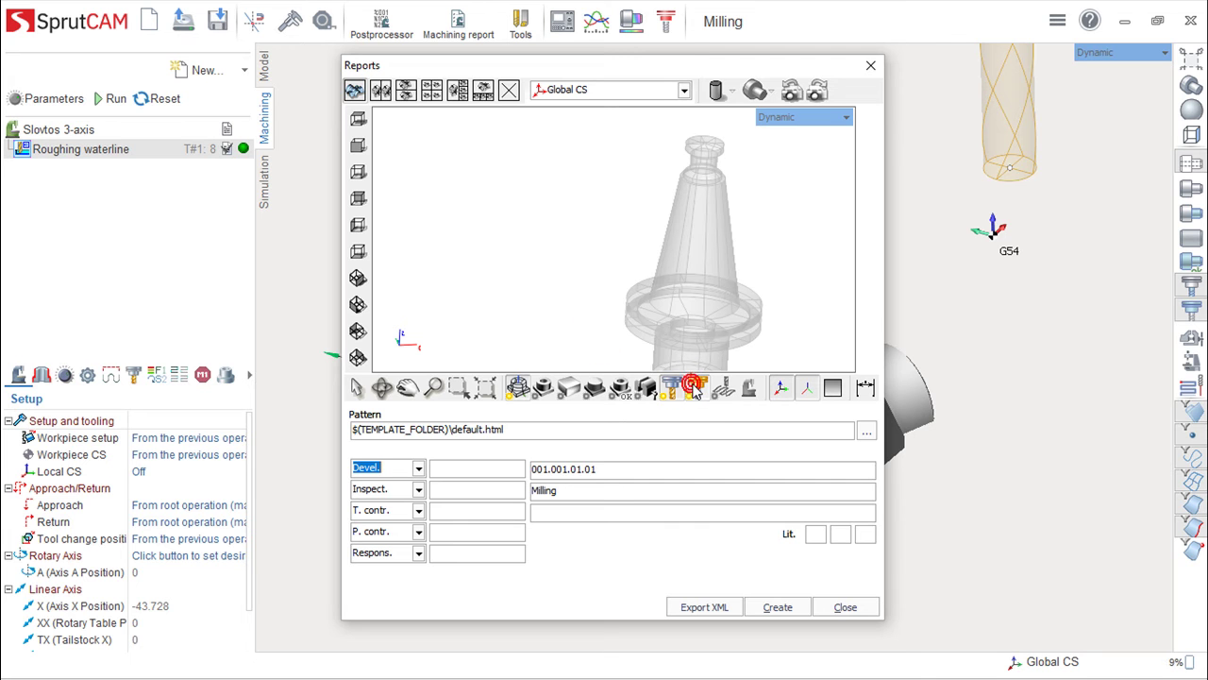
click(609, 263)
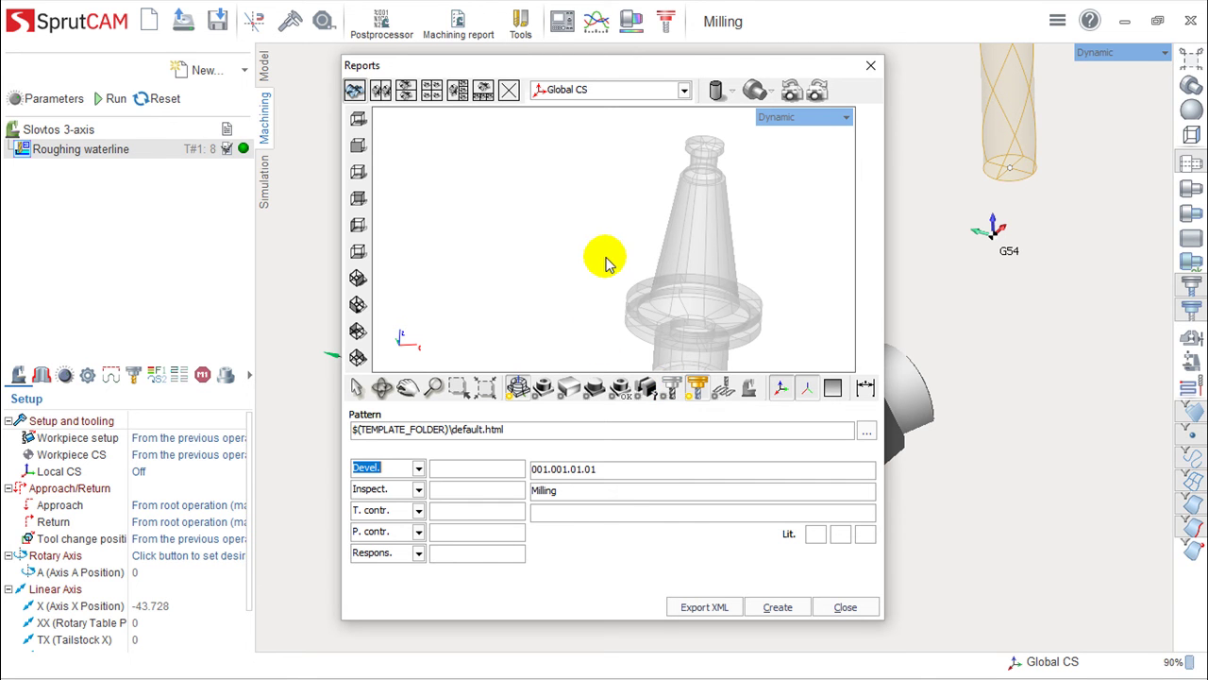
drag(609, 262, 593, 224)
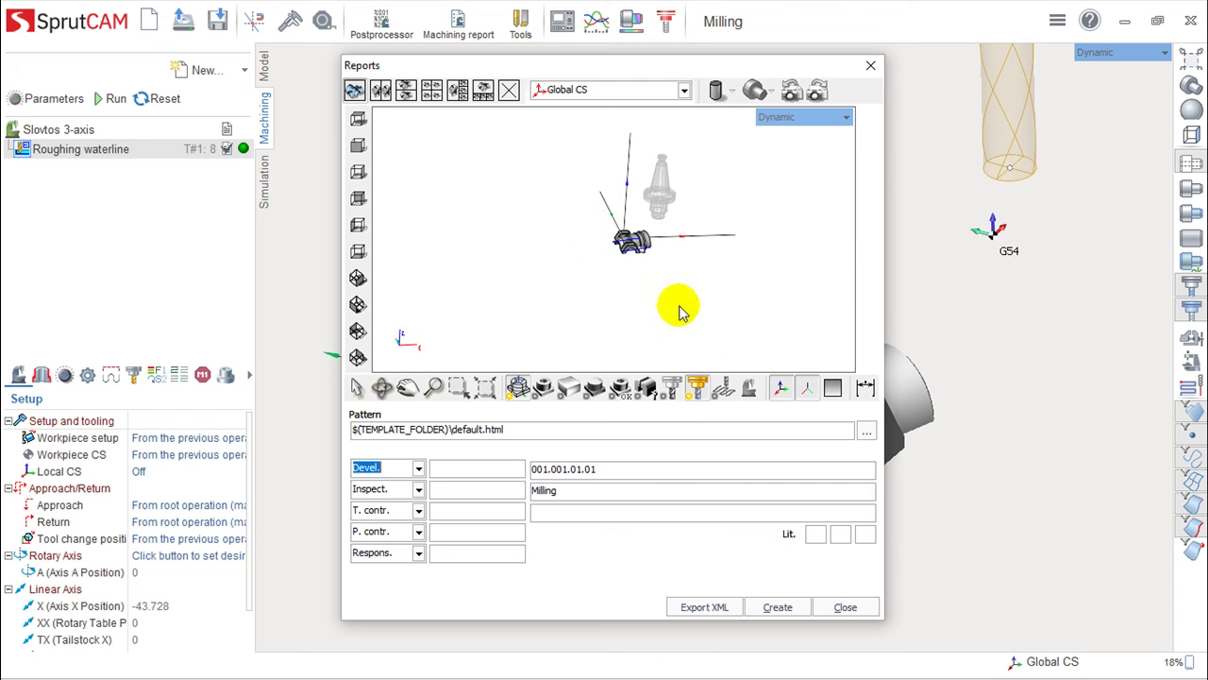
click(672, 387)
mouse_move(732, 254)
mouse_down()
mouse_move(517, 255)
mouse_move(566, 260)
mouse_up()
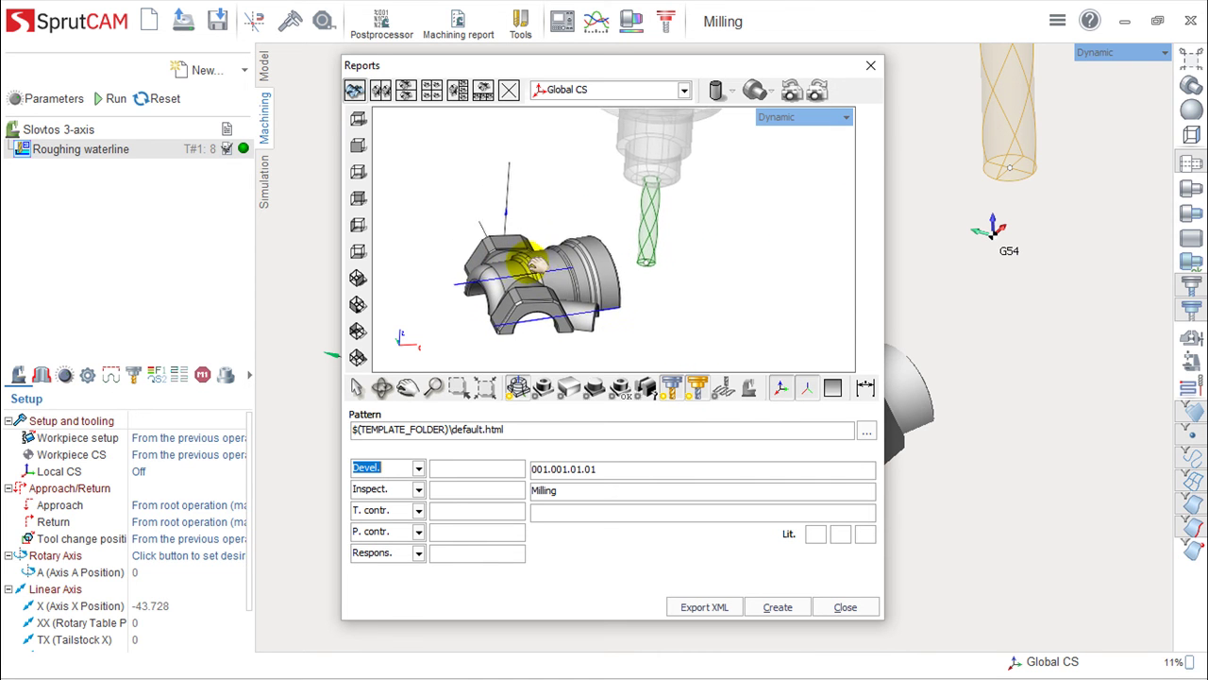
click(721, 393)
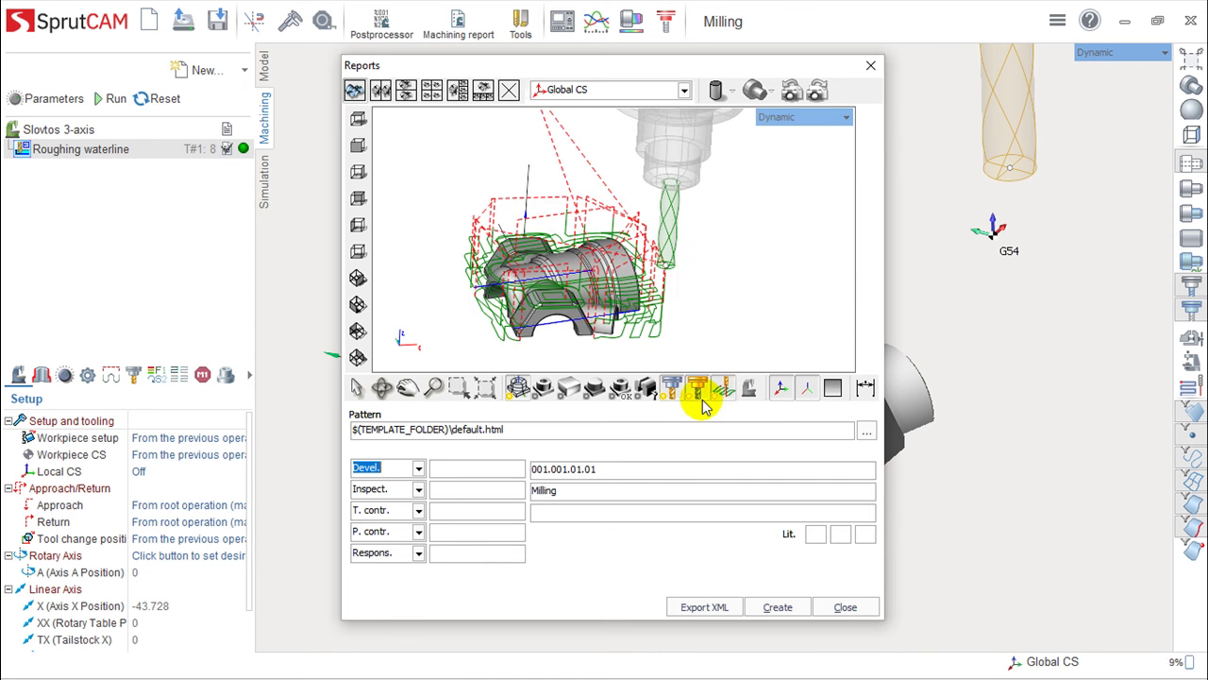
Give the preview a darker shaded background, hide the axis line, and orbit the part.
click(831, 388)
click(778, 395)
drag(781, 396, 382, 396)
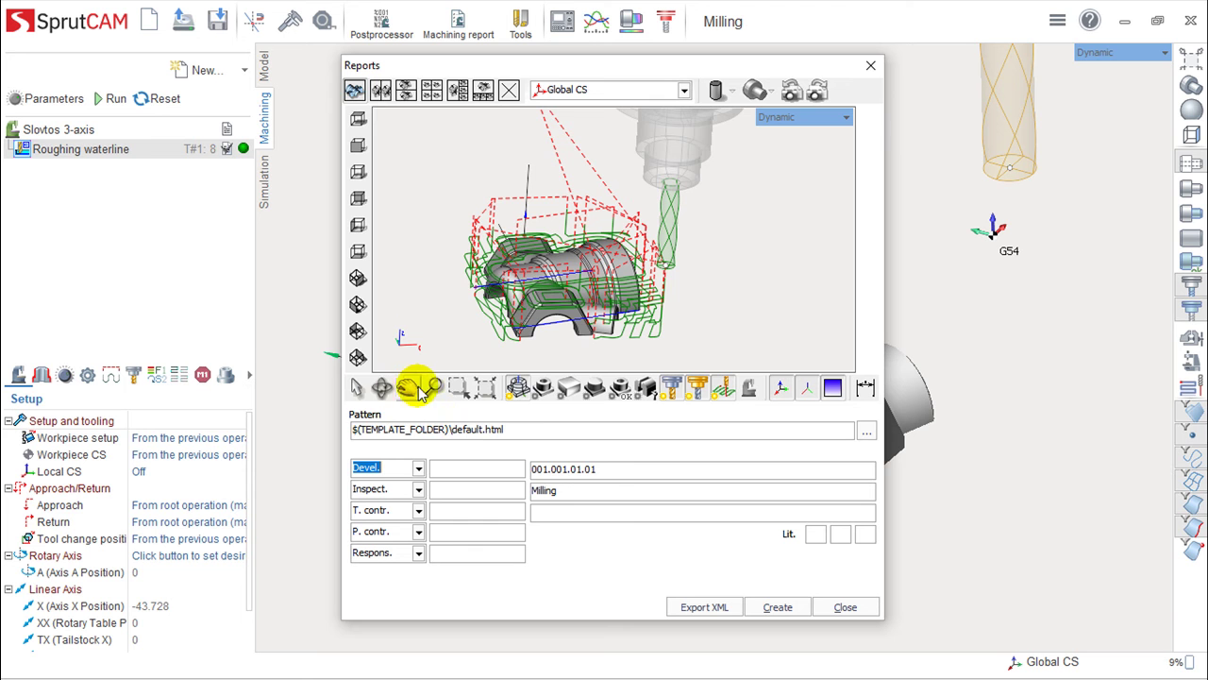
drag(590, 304, 661, 312)
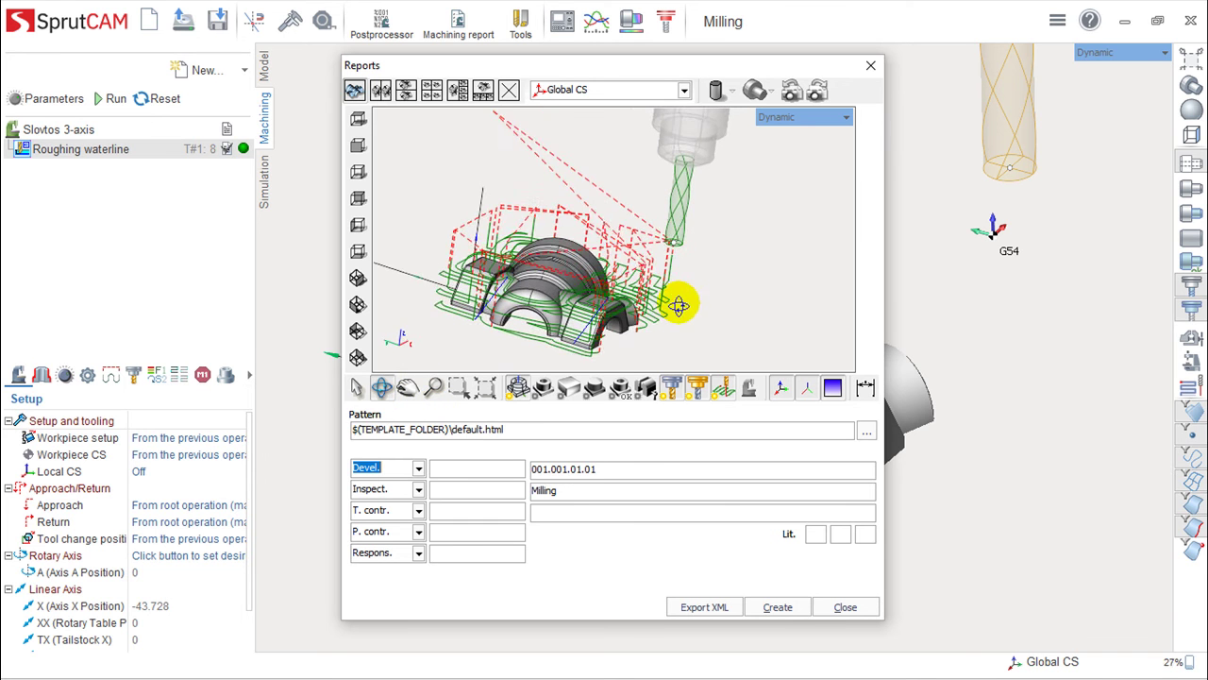
Keep Devel. as the first role and fill the developer, inspector and technical control names with placeholders.
click(417, 470)
click(418, 472)
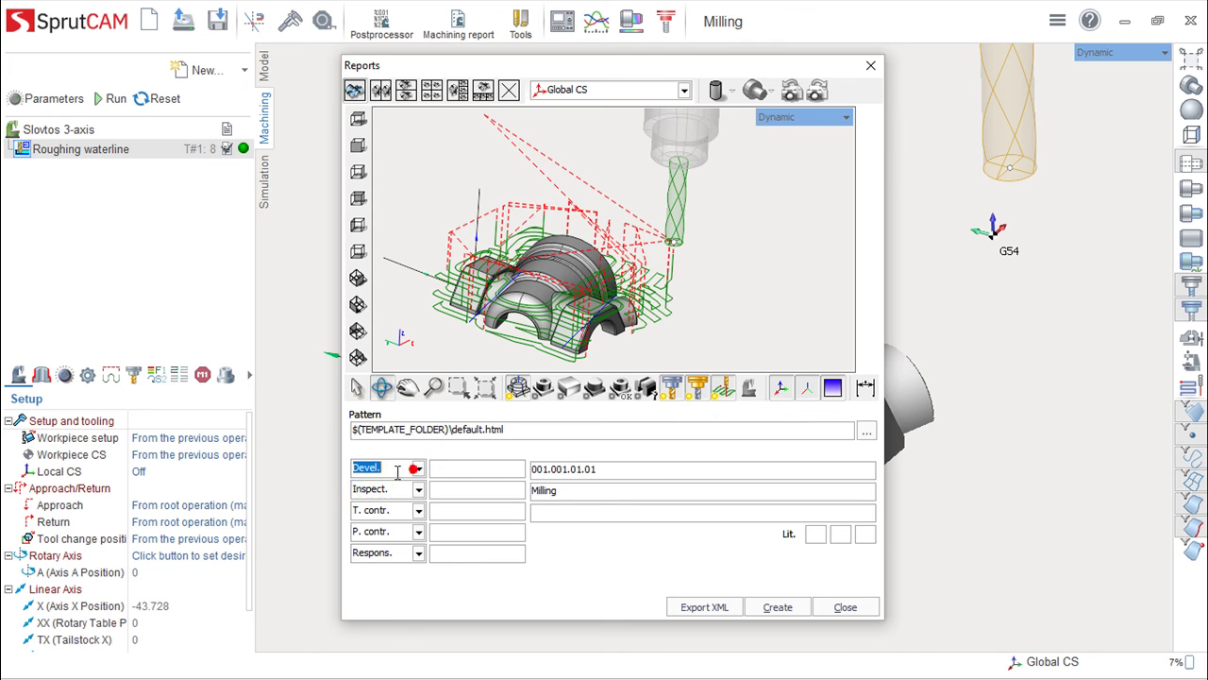
text(rwetr)
click(461, 491)
text(wertrew)
click(456, 509)
text(wertr)
Enter a placeholder responsible person's name and select the designation and Milling title values.
click(459, 532)
click(464, 557)
text(sfdg)
mouse_move(612, 472)
mouse_down()
mouse_move(529, 472)
mouse_move(523, 502)
mouse_up()
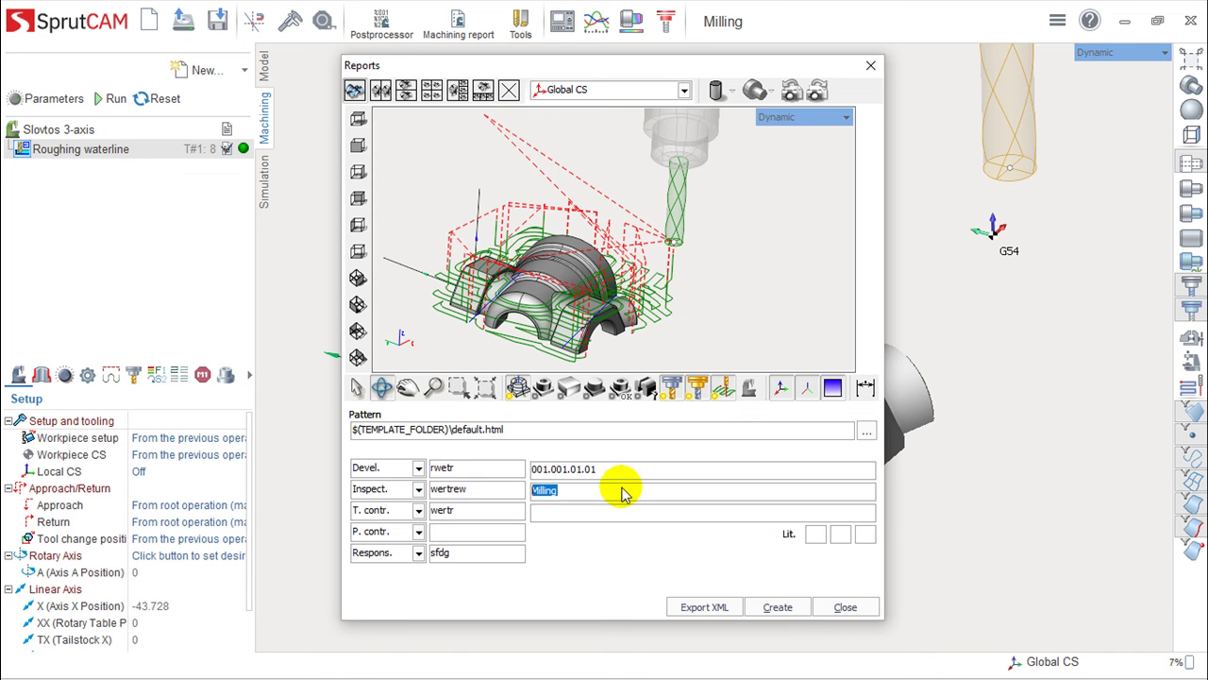
Generate the HTML report and scroll through the Slovtos 3-axis Milling.html page in Edge.
click(777, 607)
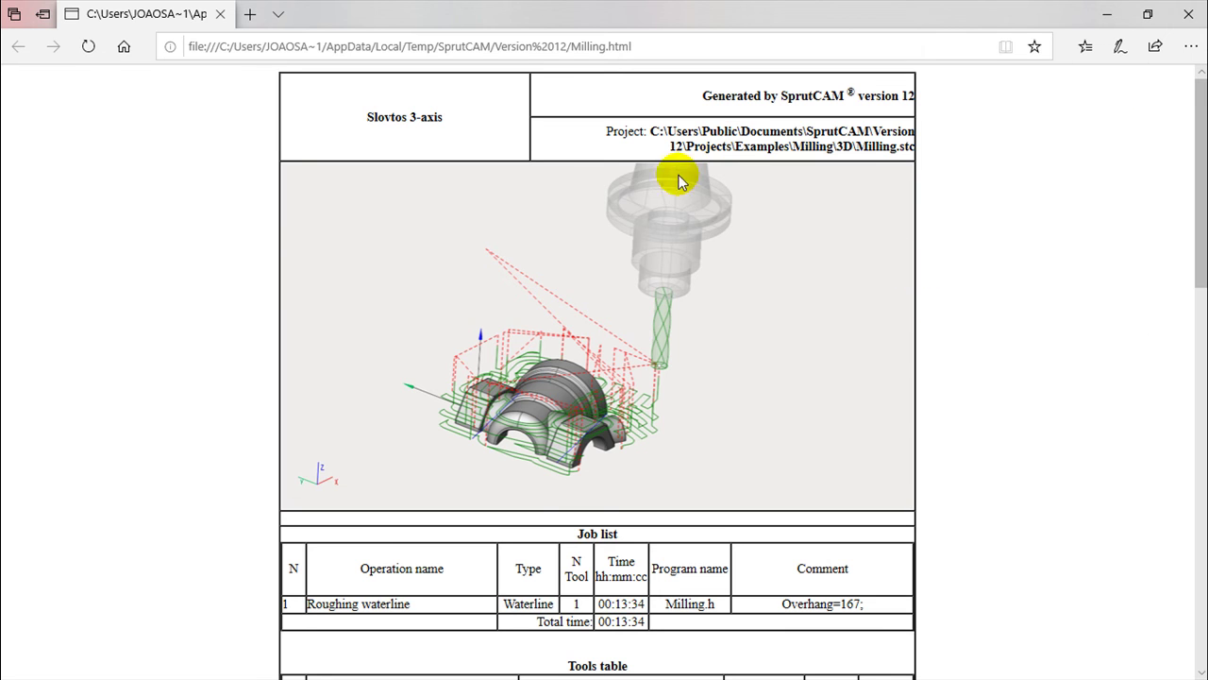
drag(368, 116, 445, 117)
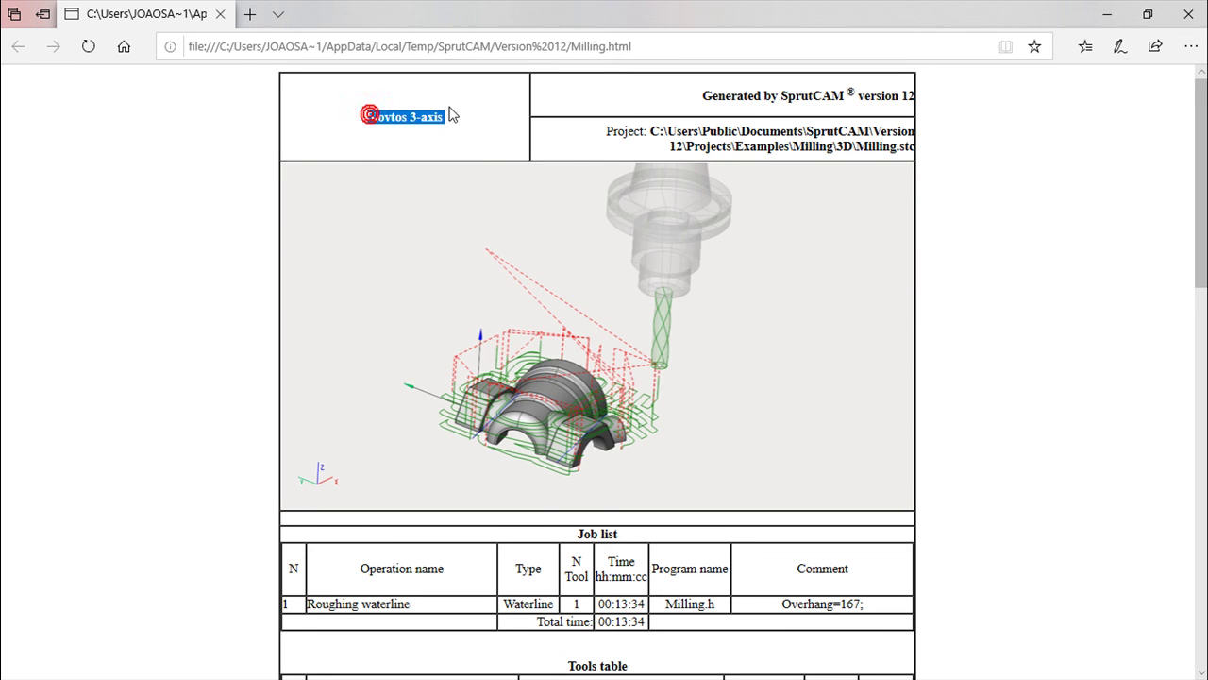
scroll(763, 387, down, 3)
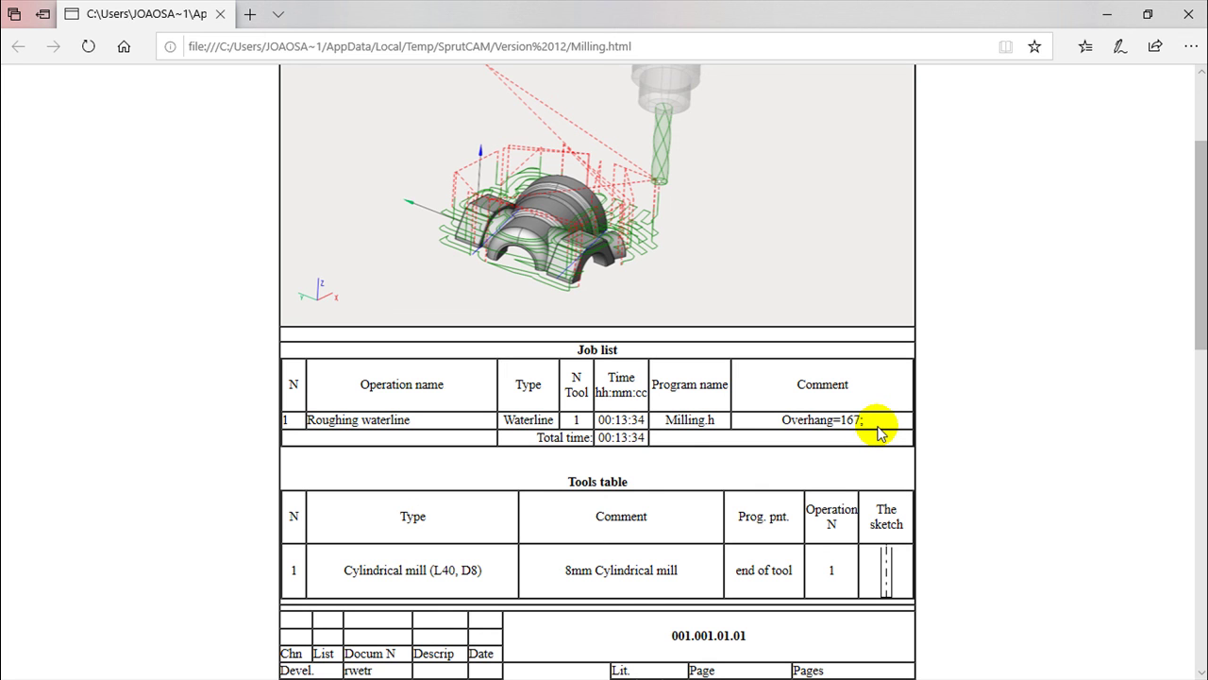
scroll(731, 405, down, 2)
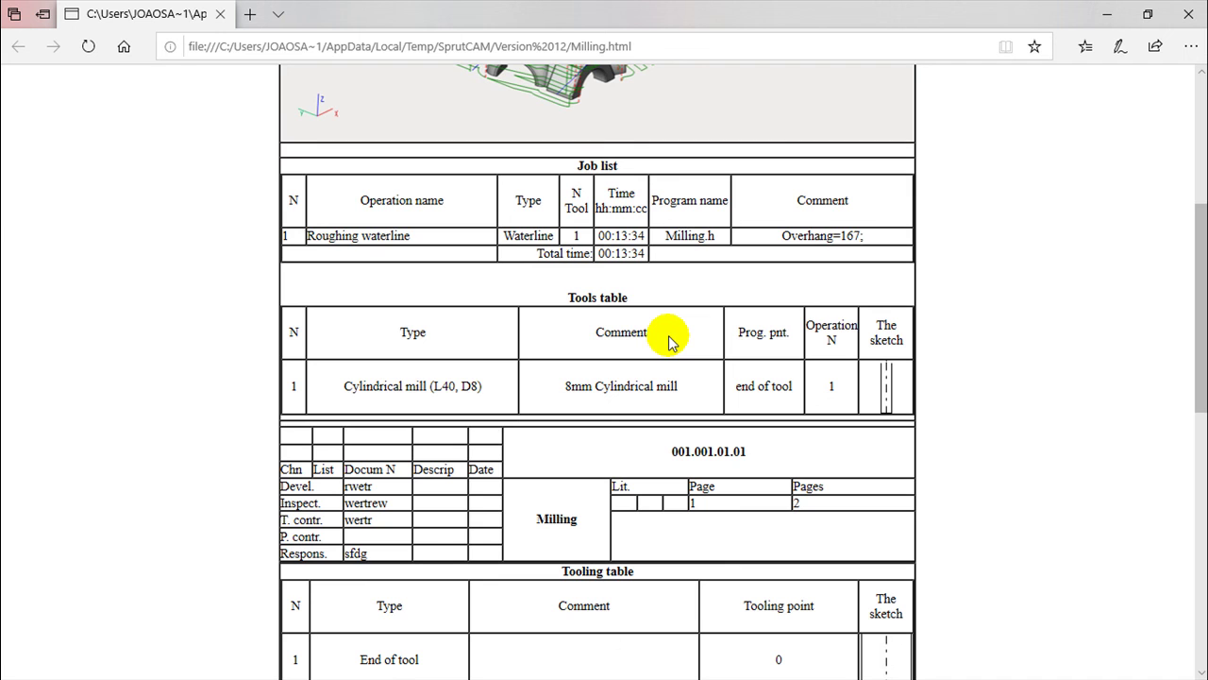
scroll(604, 345, down, 2)
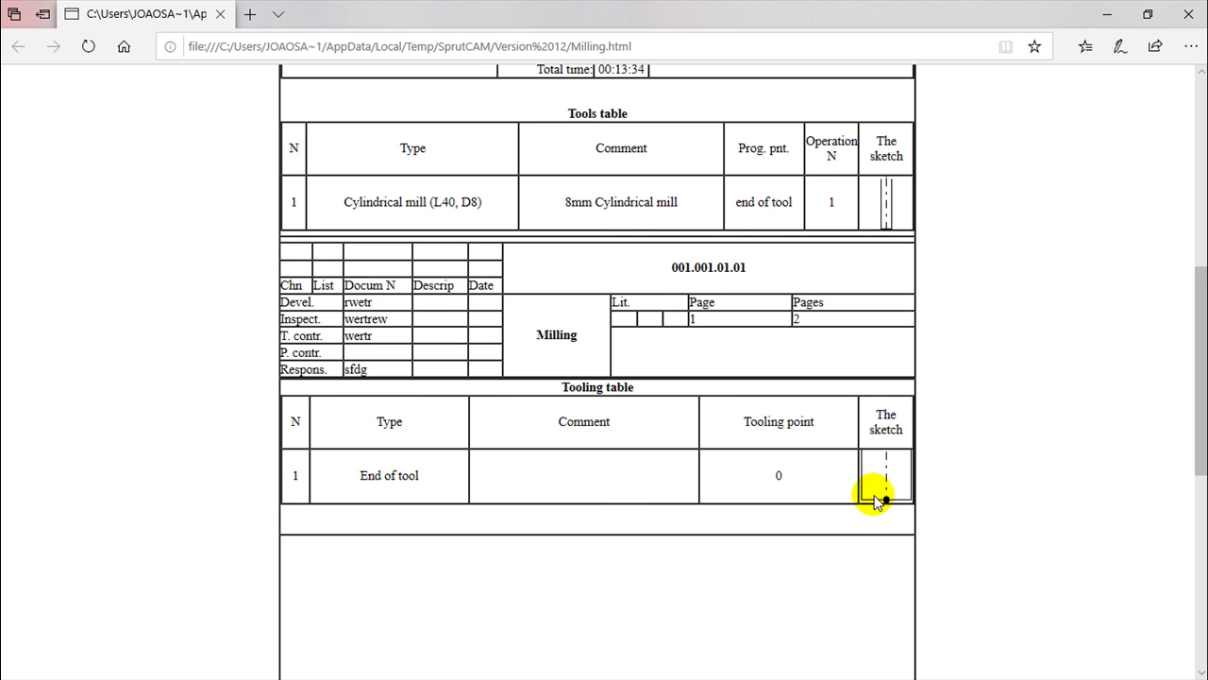
scroll(623, 445, down, 2)
scroll(617, 437, down, 3)
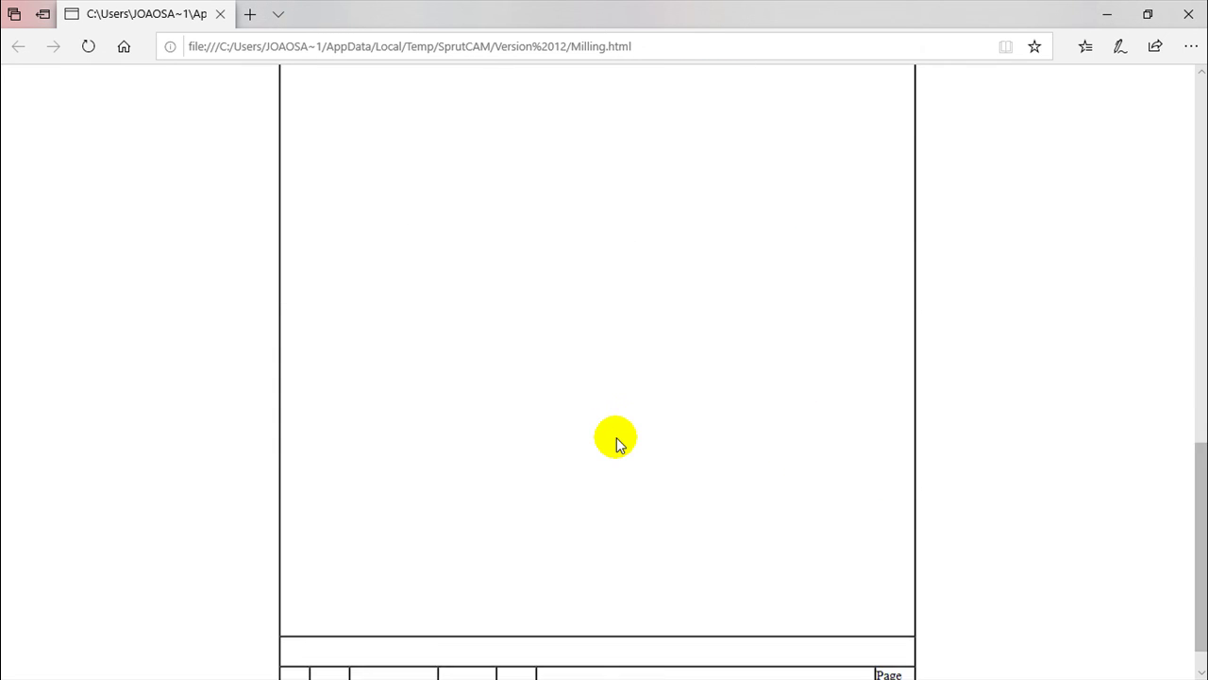
scroll(616, 437, up, 10)
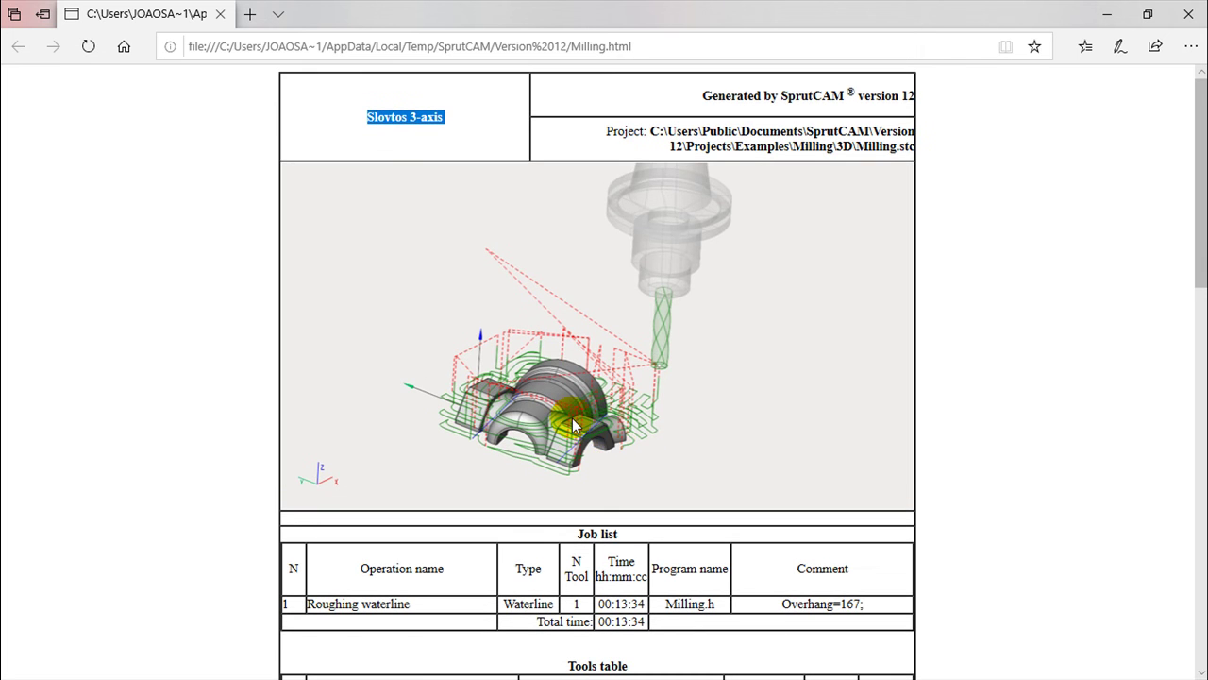
scroll(585, 425, down, 3)
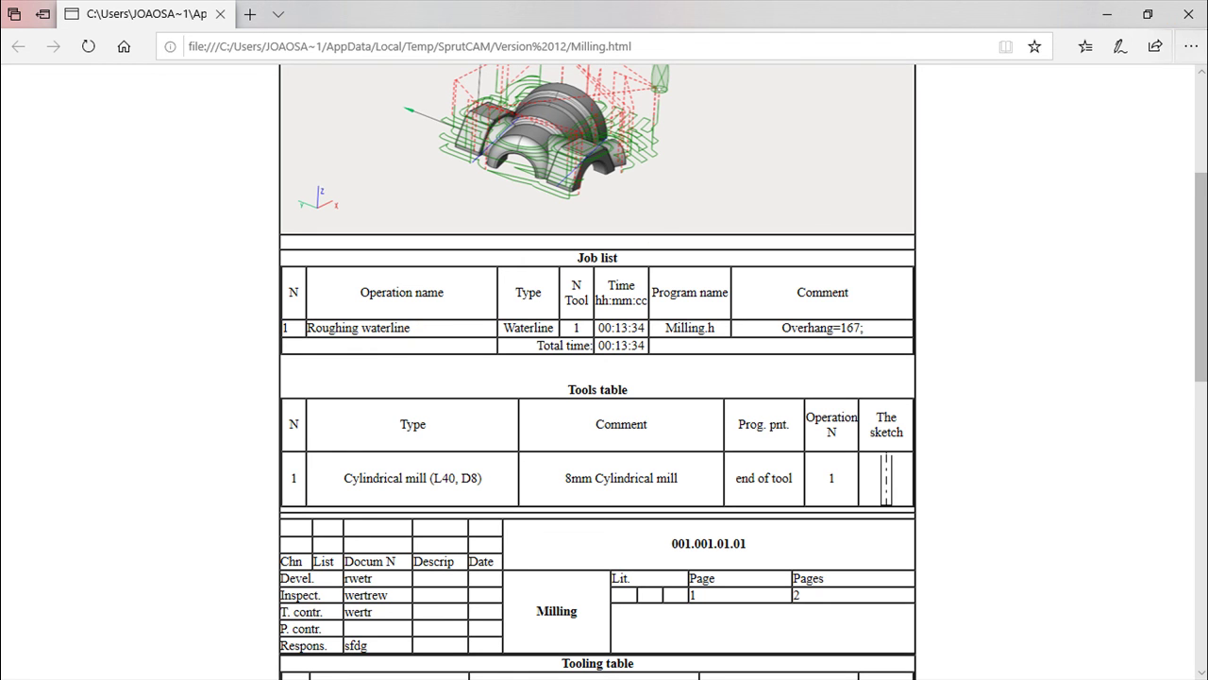
Close Edge, then close the Reports window, answering Yes and dismissing the Save As dialog.
click(1188, 14)
click(606, 246)
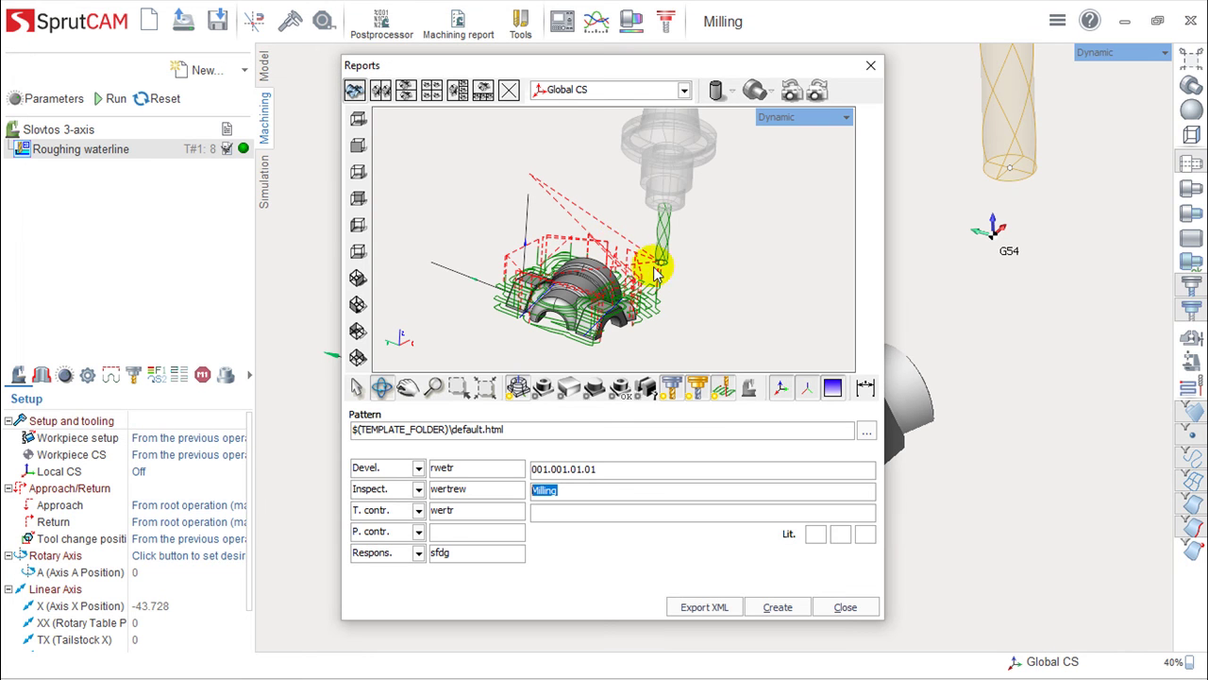
click(870, 65)
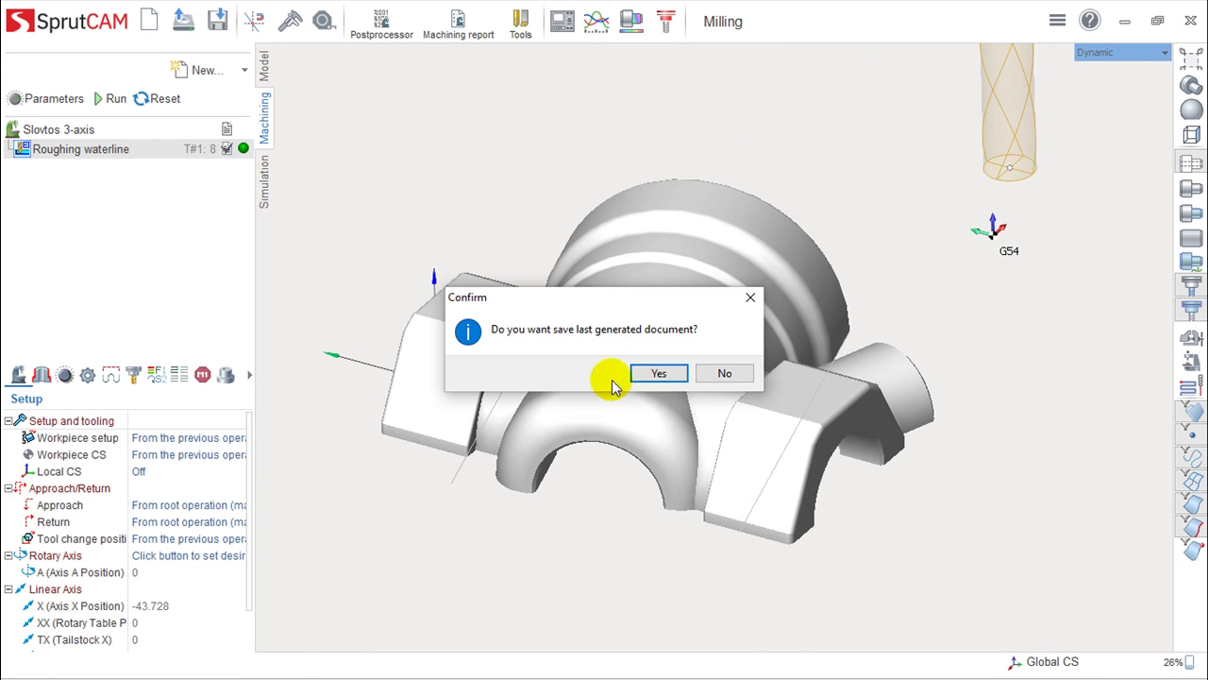
click(660, 372)
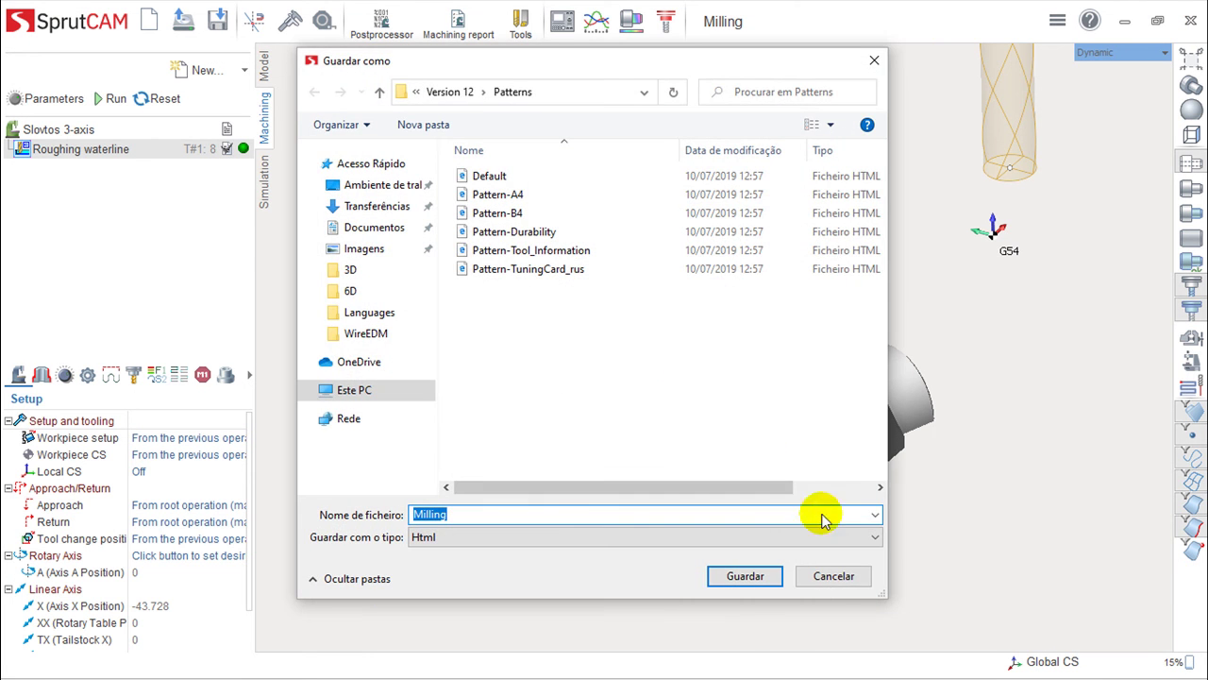
click(833, 576)
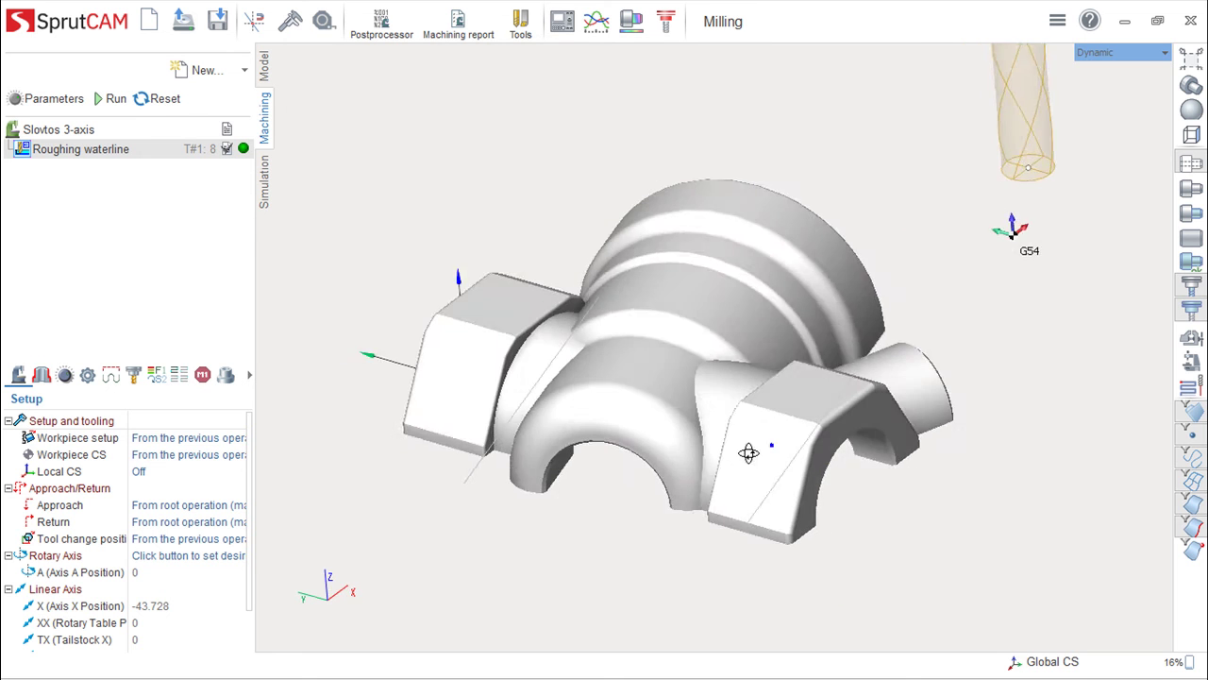
mouse_move(767, 449)
mouse_down()
mouse_move(760, 421)
mouse_move(712, 424)
mouse_move(700, 437)
mouse_up()
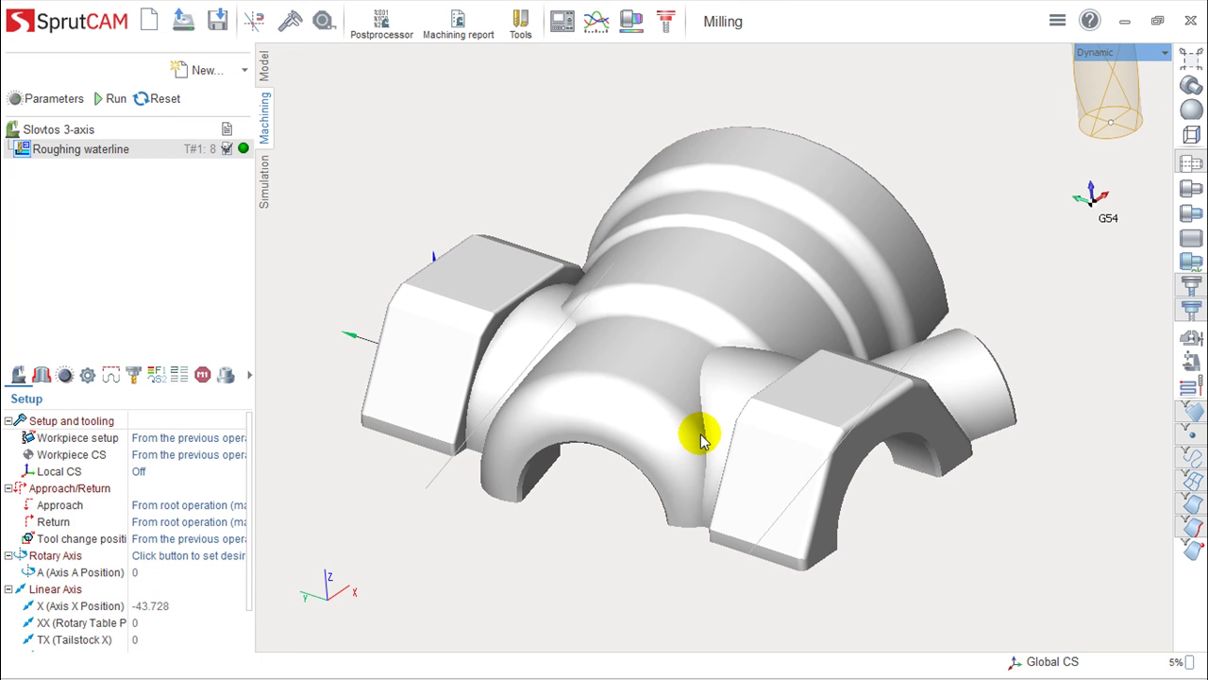